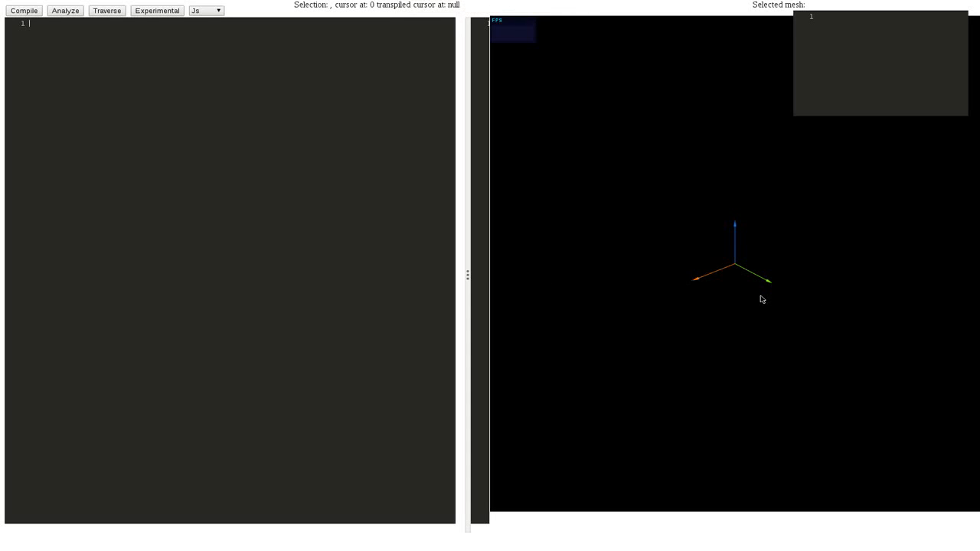
Widen the code editor pane and orbit the still-empty scene before pasting the class code
{"action": "left_click_drag", "start_coordinate": [468, 222], "coordinate": [483, 222]}
{"action": "left_click_drag", "start_coordinate": [756, 268], "coordinate": [760, 200]}
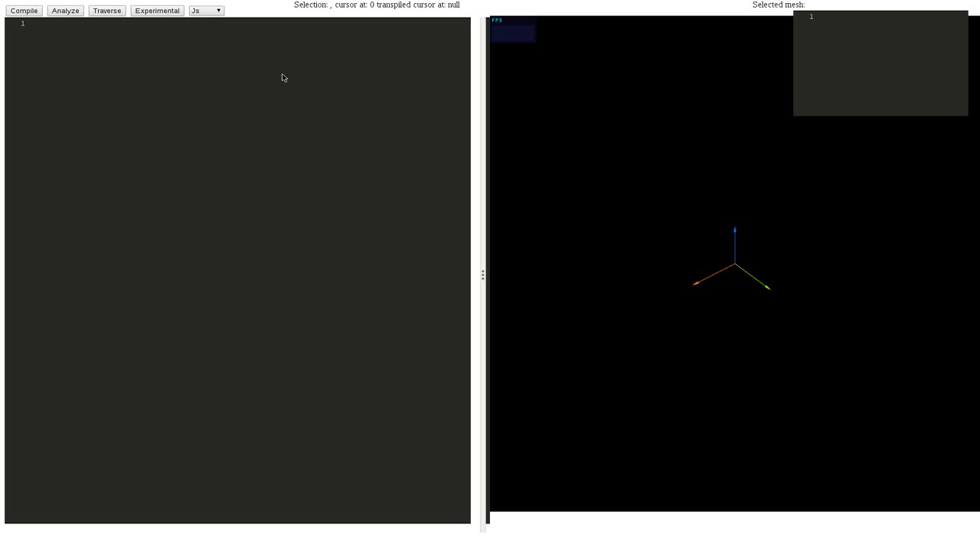
{"action": "left_click_drag", "start_coordinate": [735, 229], "coordinate": [741, 221]}
{"action": "left_click_drag", "start_coordinate": [651, 281], "coordinate": [699, 295]}
{"action": "scroll", "coordinate": [699, 295], "scroll_direction": "up", "scroll_amount": 2}
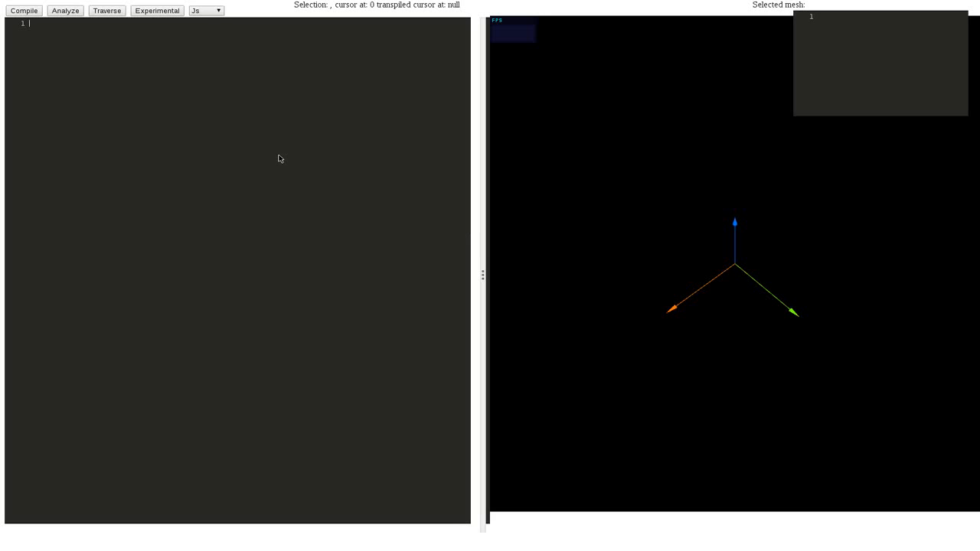
Paste the prepared Part, Cube and Sphere code and orbit to view the sphere and box from below
{"action": "type", "text": "function Part() {   THREE.Mesh.call(this, undefined, new THREE.MeshNormalMaterial());    this._reflexed = null; } Part.prototype = Object.create( THREE.Mesh.prototype ); Part.prototype.constructor = Part;  function Cube(w,h,d) {   this.w = w || 50;   this.h = h || 50;   this.d = d || 50;    Part.call( this );   this.geometry = new THREE.CubeGeometry( this.w, this.d, this.h ); } Cube.prototype = Object.create( Part.prototype ); Cube.prototype.constructor = Cube;  function Sphere(r) {   this.r = r || 25;    Part.call( this );   this.geometry = new THREE.SphereGeometry( this.r, 30, 30 ); } Sphere.prototype = Object.create( Part.prototype ); Sphere.prototype.constructor = Sphere;  var foo = new Sphere(); var bar = new Cube(50,10,20); bar.position.y = 30;   assembly.add(foo) assembly.add(bar)"}
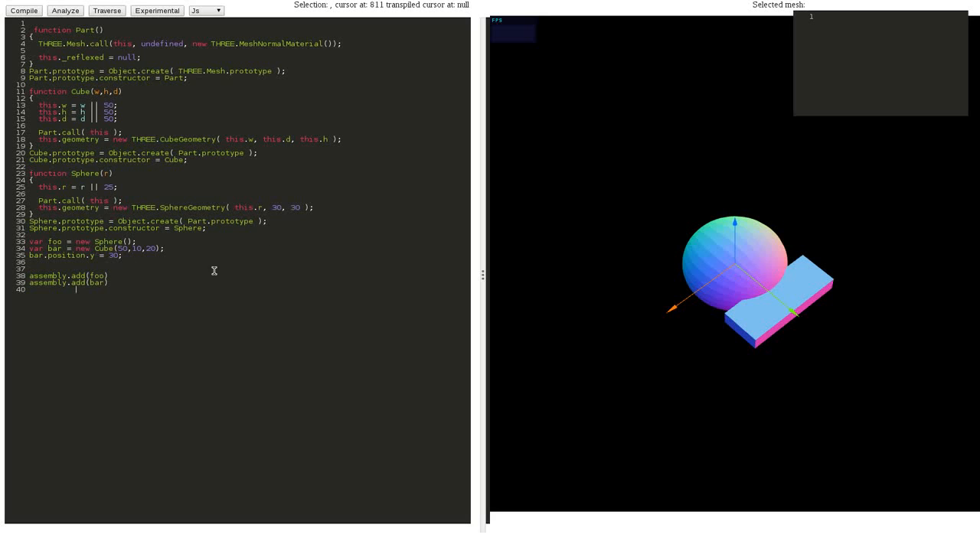
{"action": "mouse_move", "coordinate": [642, 314]}
{"action": "left_mouse_down"}
{"action": "mouse_move", "coordinate": [640, 287]}
{"action": "mouse_move", "coordinate": [593, 296]}
{"action": "left_mouse_up"}
{"action": "scroll", "coordinate": [640, 287], "scroll_direction": "up", "scroll_amount": 2}
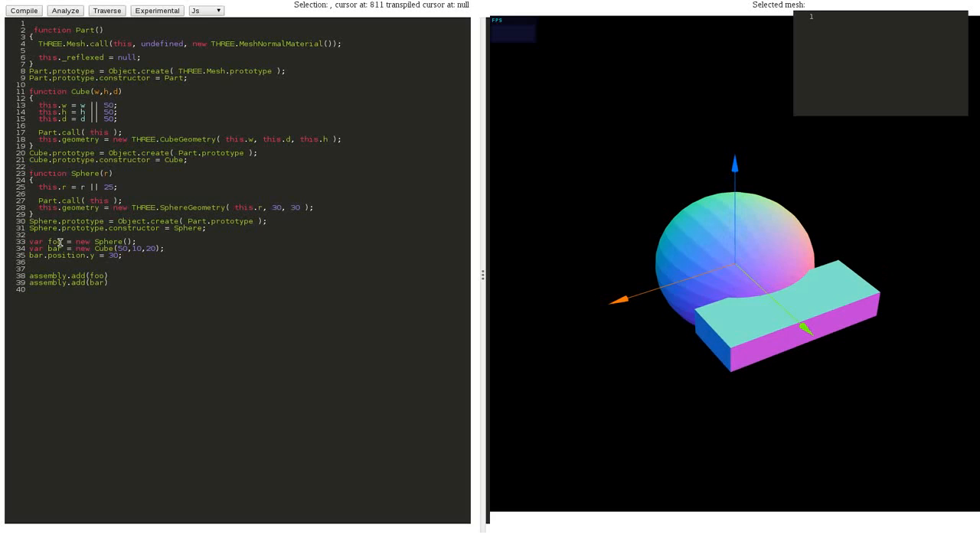
{"action": "left_click", "coordinate": [54, 244]}
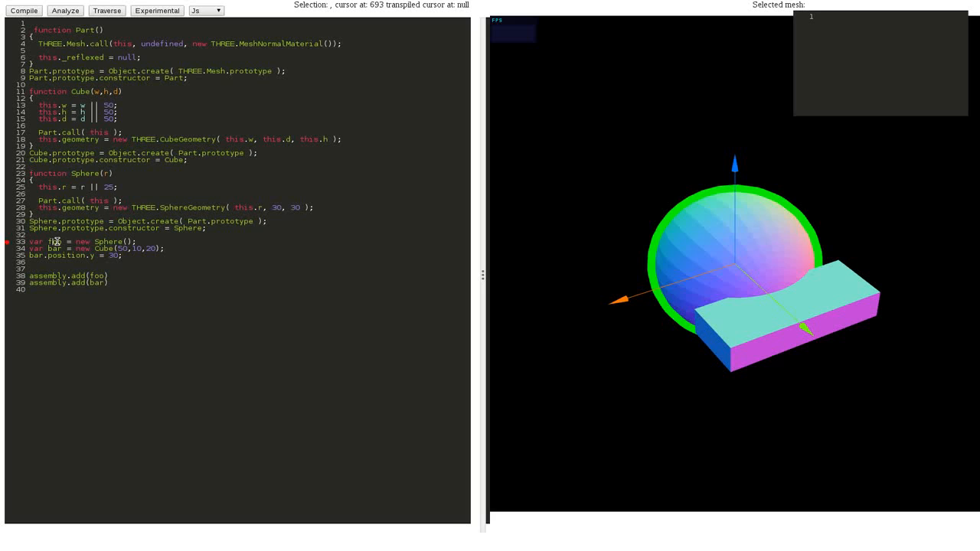
{"action": "left_click_drag", "start_coordinate": [536, 274], "coordinate": [554, 273]}
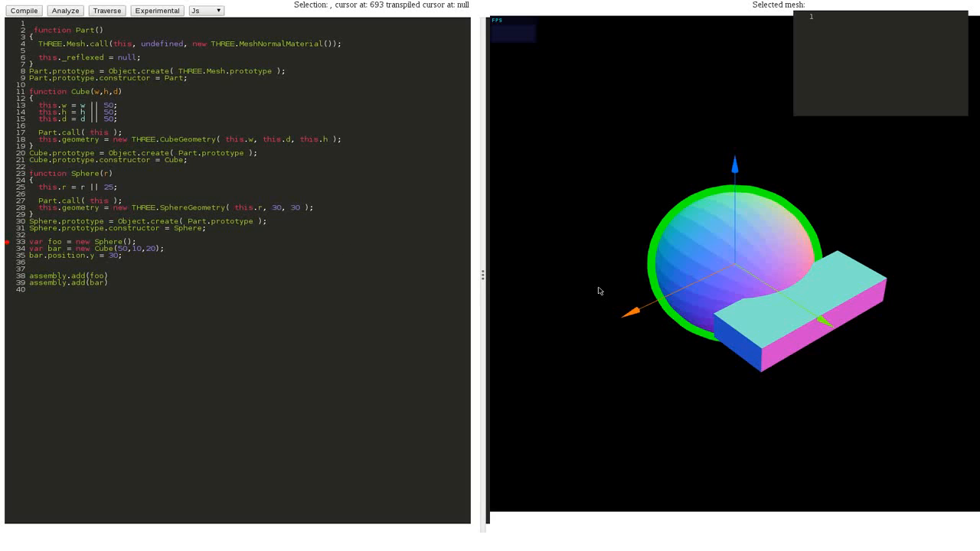
{"action": "scroll", "coordinate": [599, 290], "scroll_direction": "down", "scroll_amount": 2}
{"action": "mouse_move", "coordinate": [599, 290]}
{"action": "left_mouse_down"}
{"action": "mouse_move", "coordinate": [772, 406]}
{"action": "mouse_move", "coordinate": [756, 444]}
{"action": "left_mouse_up"}
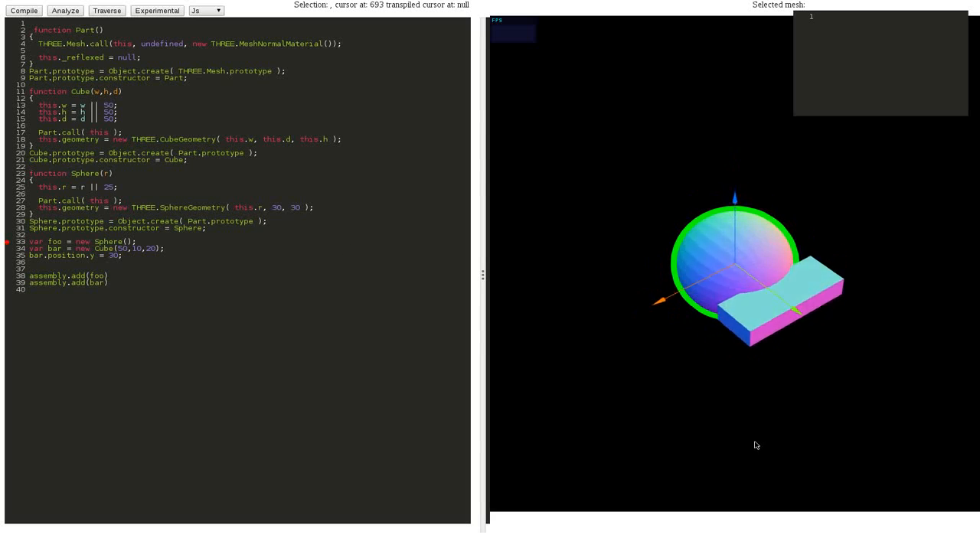
{"action": "left_click", "coordinate": [54, 248]}
{"action": "left_click_drag", "start_coordinate": [55, 249], "coordinate": [52, 242]}
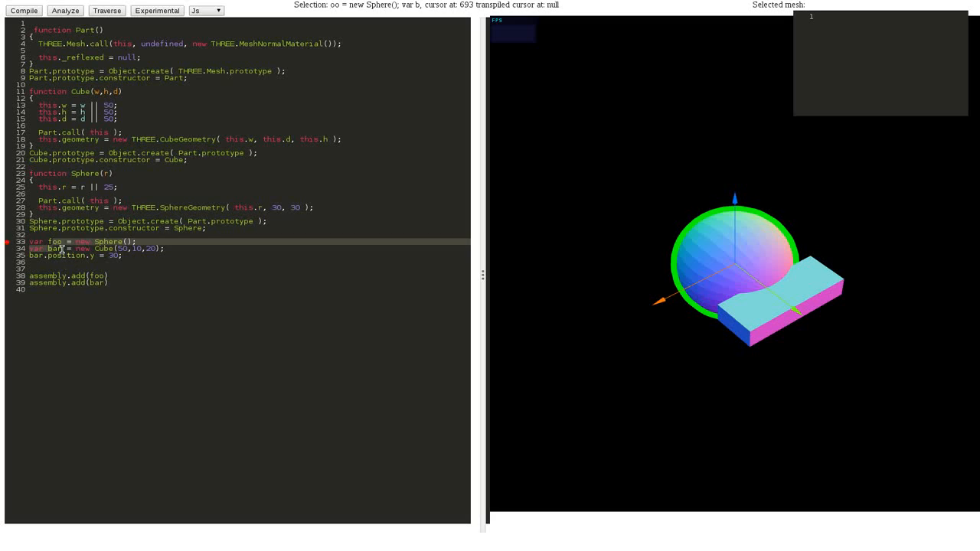
{"action": "left_click", "coordinate": [61, 249]}
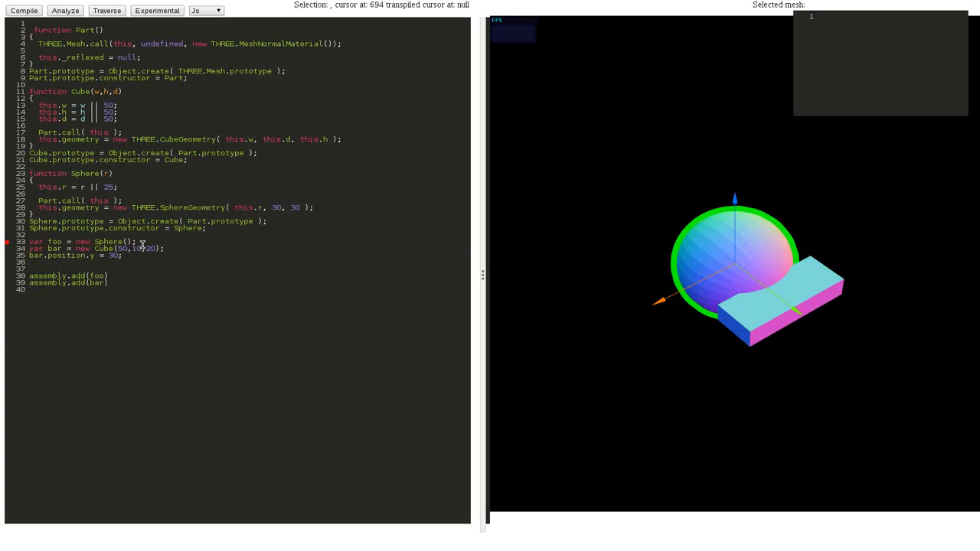
{"action": "left_click_drag", "start_coordinate": [140, 242], "coordinate": [15, 242]}
{"action": "left_click", "coordinate": [33, 264]}
Paste a copied Sphere declaration as foo2 and a position line changed to foo2.position.z = 30
{"action": "key", "text": "Return"}
{"action": "type", "text": "var foo"}
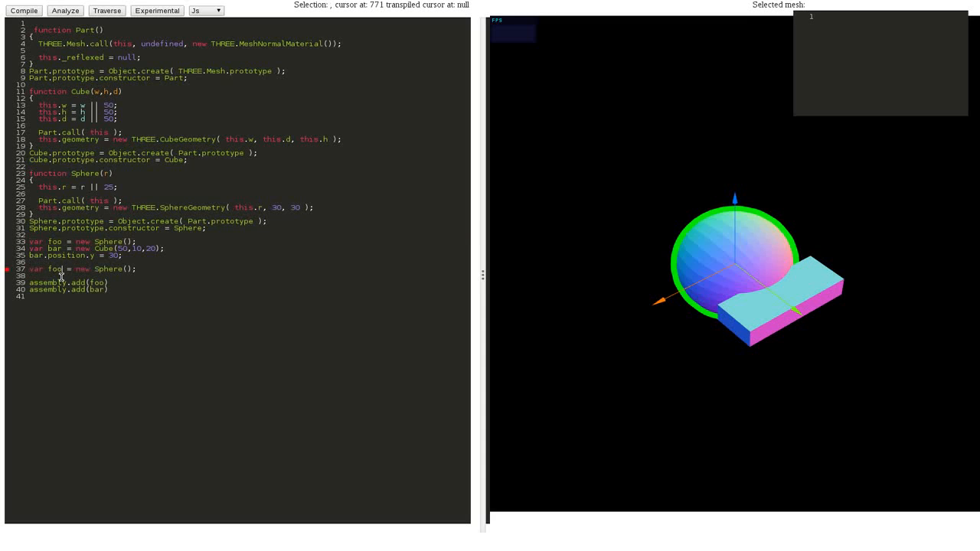
{"action": "type", "text": "2"}
{"action": "left_click_drag", "start_coordinate": [143, 256], "coordinate": [26, 257]}
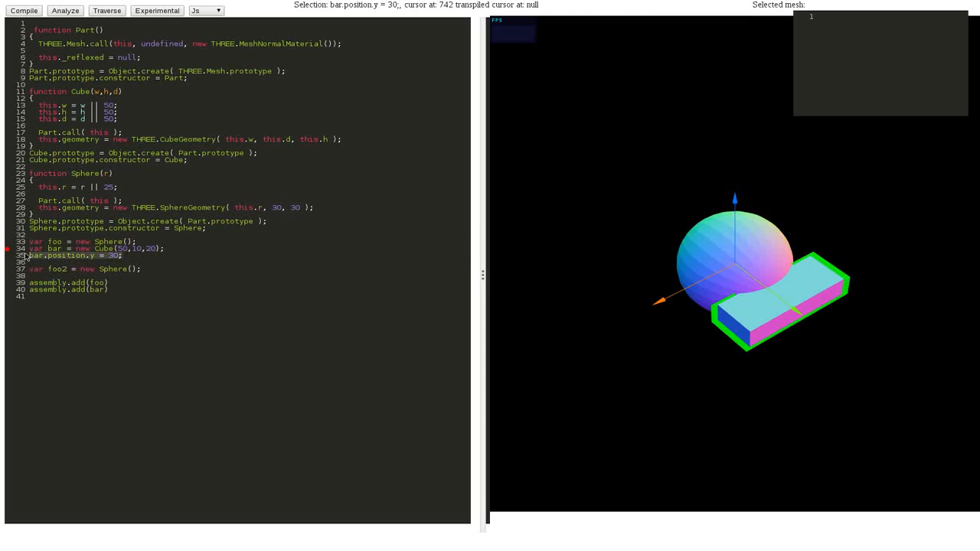
{"action": "left_click", "coordinate": [154, 270]}
{"action": "key", "text": "Return"}
{"action": "type", "text": "bar.position.y = 30;"}
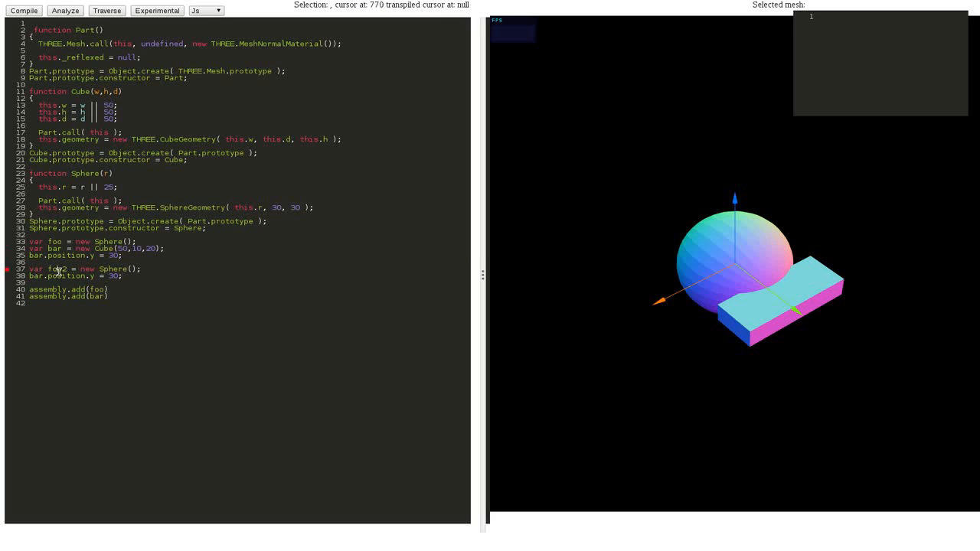
{"action": "double_click", "coordinate": [33, 275]}
{"action": "type", "text": "foo2"}
{"action": "double_click", "coordinate": [98, 275]}
{"action": "type", "text": "z"}
Append assembly.add(foo2) and rebuild, showing the second sphere stacked above the first
{"action": "left_click_drag", "start_coordinate": [110, 295], "coordinate": [14, 296]}
{"action": "left_click", "coordinate": [49, 305]}
{"action": "left_click", "coordinate": [32, 303]}
{"action": "type", "text": "assembly.add(bar)"}
{"action": "key", "text": "BackSpace"}
{"action": "key", "text": "BackSpace"}
{"action": "key", "text": "BackSpace"}
{"action": "type", "text": "f"}
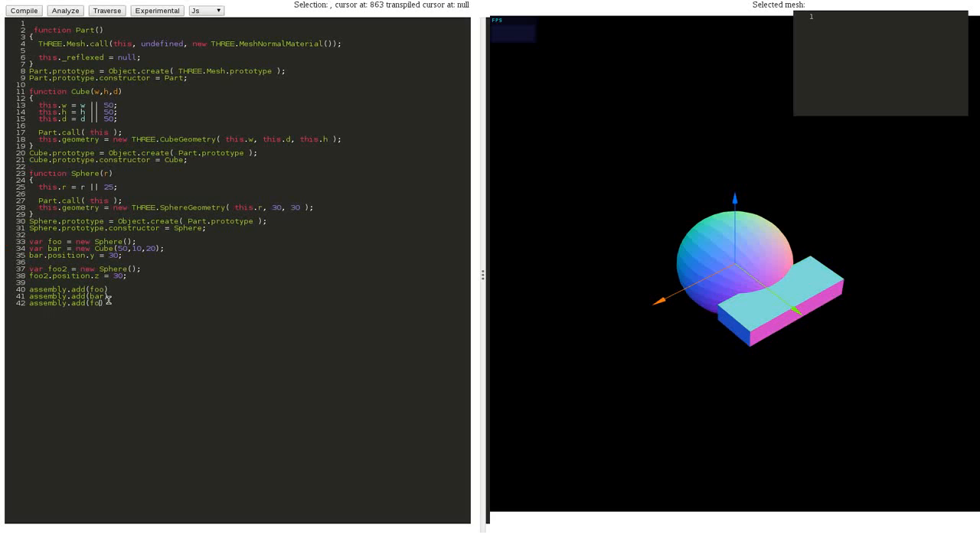
{"action": "type", "text": "oo2"}
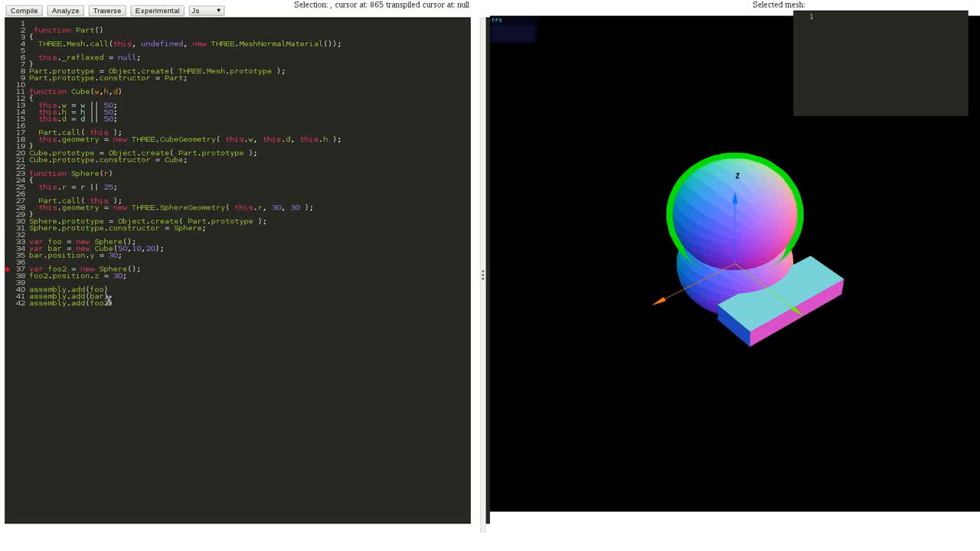
{"action": "type", "text": ")"}
{"action": "left_click", "coordinate": [92, 275]}
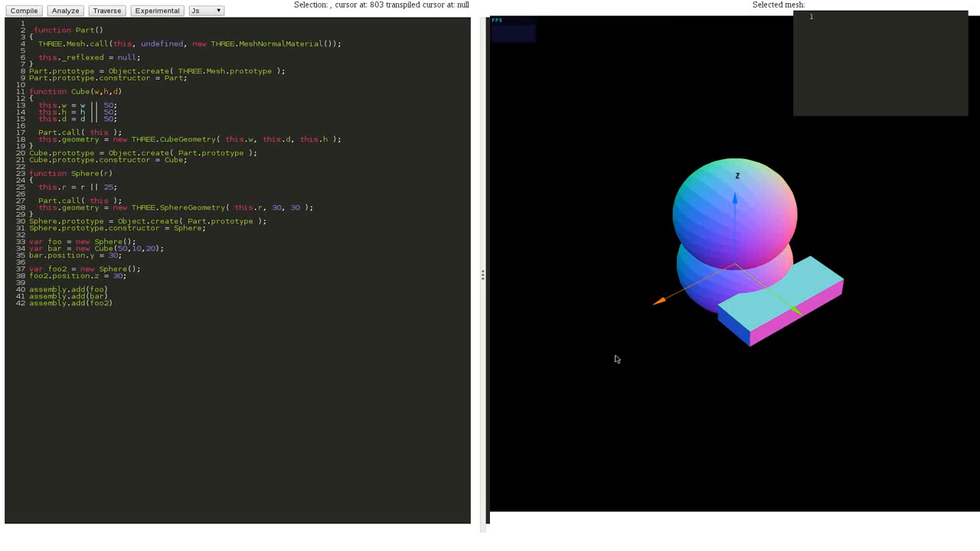
{"action": "left_click_drag", "start_coordinate": [620, 354], "coordinate": [615, 337]}
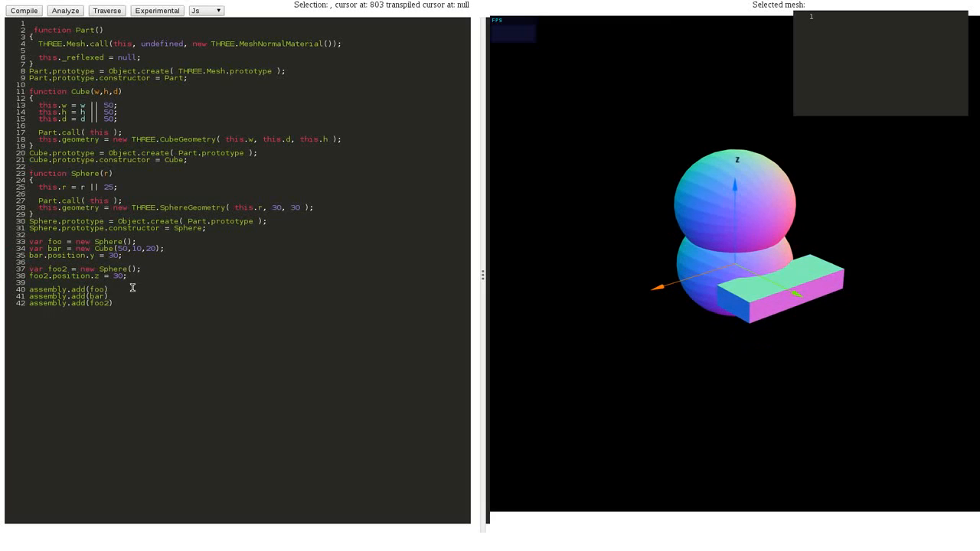
{"action": "left_click_drag", "start_coordinate": [665, 291], "coordinate": [696, 234]}
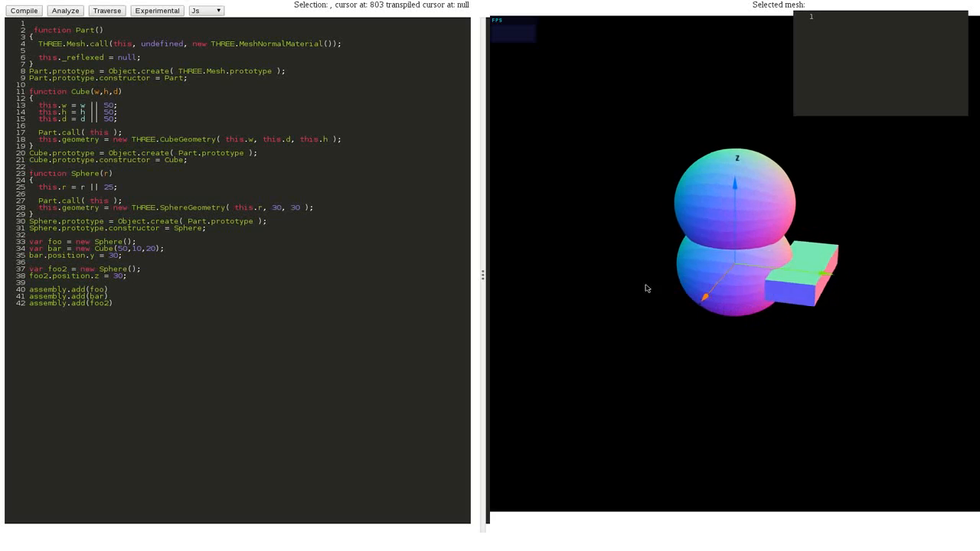
Highlight the upper and lower spheres from their creation lines, then clear the highlight
{"action": "left_click", "coordinate": [715, 271]}
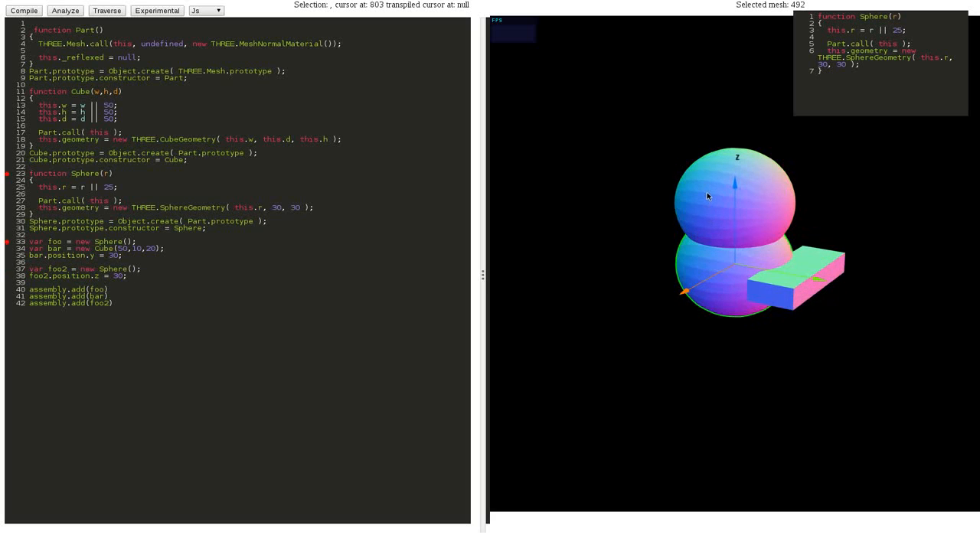
{"action": "left_click", "coordinate": [55, 268]}
{"action": "left_click", "coordinate": [55, 248]}
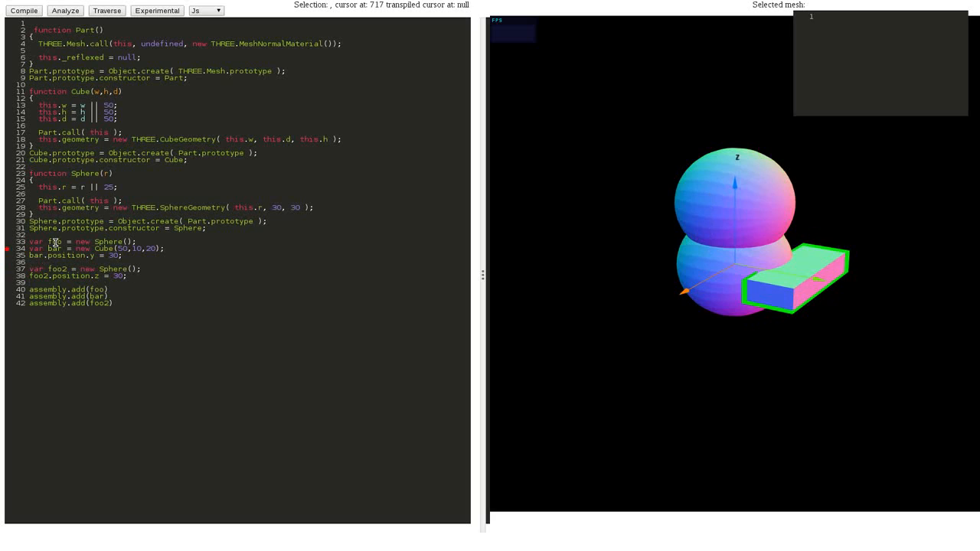
{"action": "left_click", "coordinate": [60, 269]}
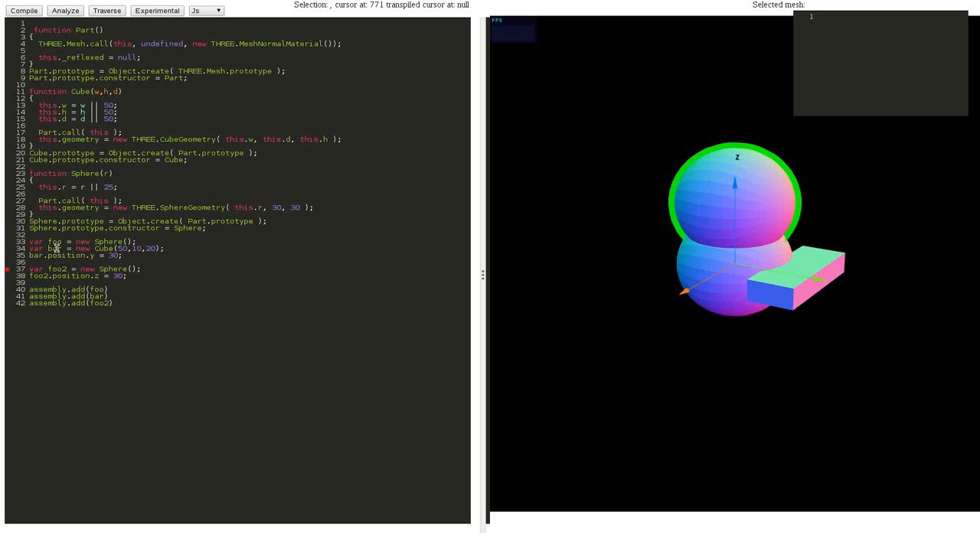
{"action": "left_click", "coordinate": [55, 242]}
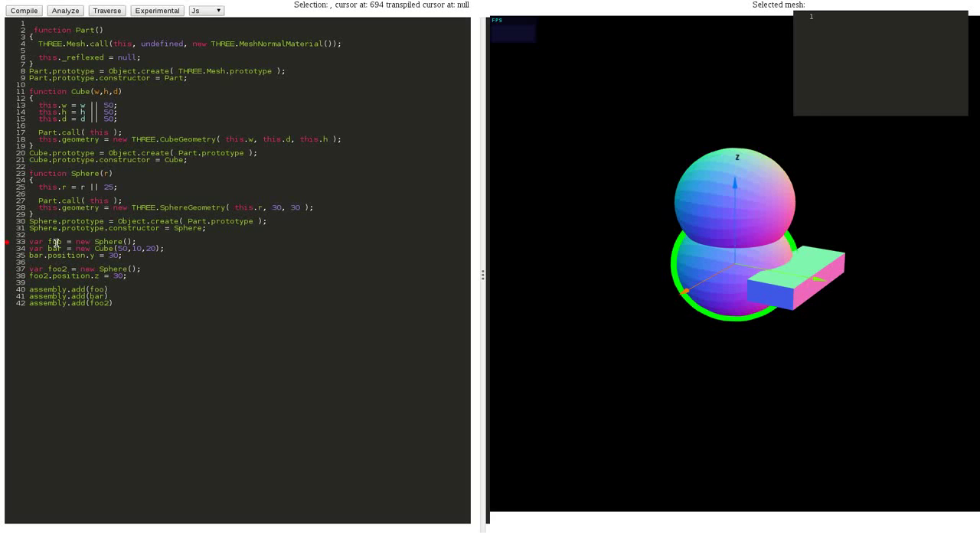
{"action": "left_click", "coordinate": [287, 305]}
{"action": "left_click_drag", "start_coordinate": [674, 242], "coordinate": [676, 238]}
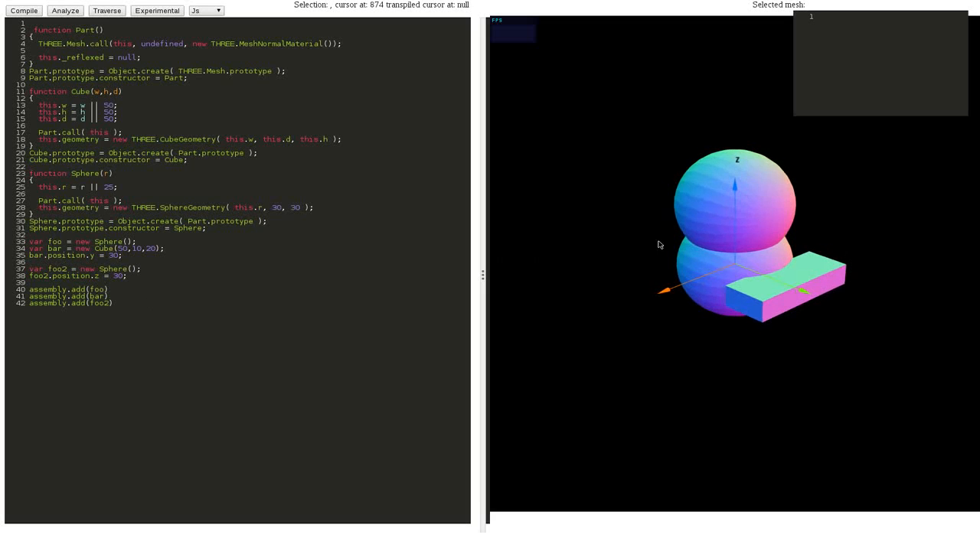
Pick each sphere in the 3D view to show its code, then select the word Sphere in 'function Sphere(r)'
{"action": "left_click", "coordinate": [725, 210]}
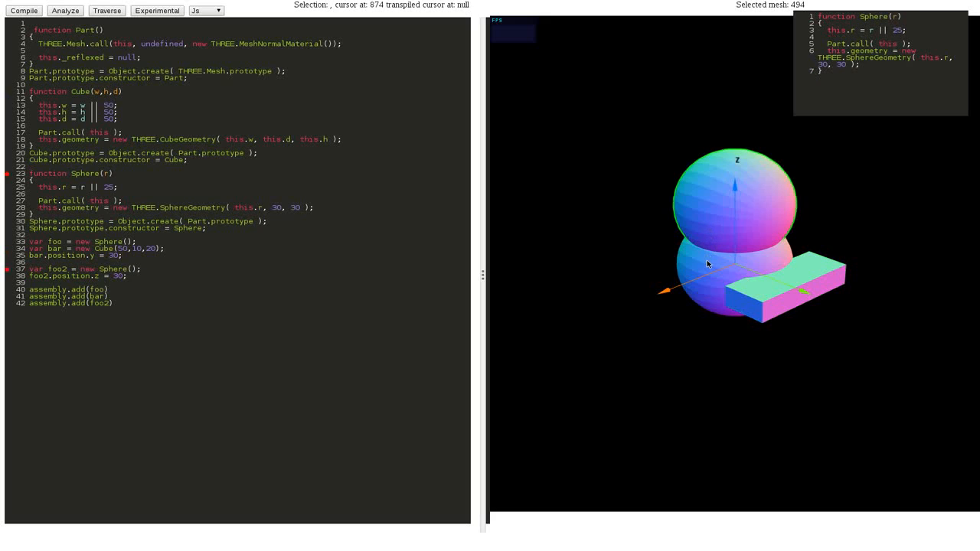
{"action": "left_click", "coordinate": [740, 271]}
{"action": "left_click", "coordinate": [720, 215]}
{"action": "left_click", "coordinate": [701, 257]}
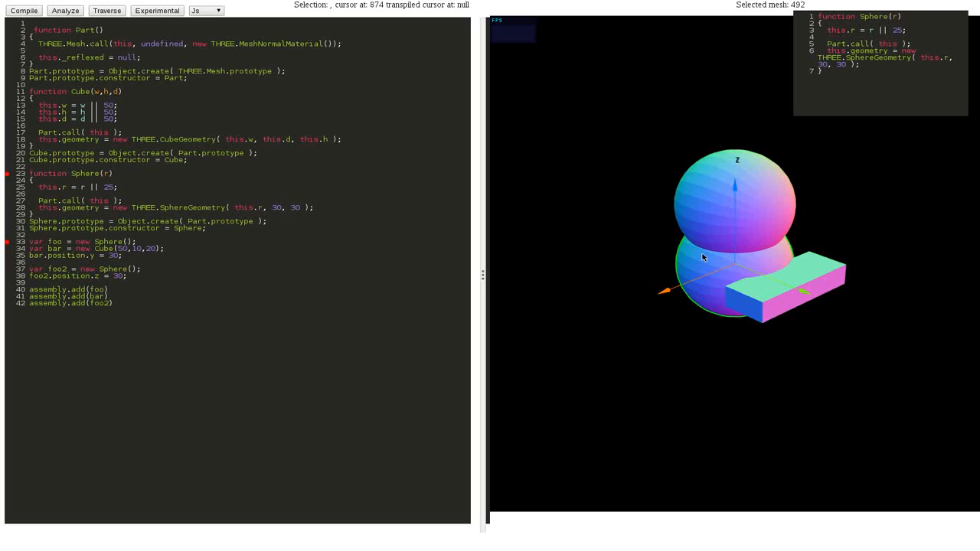
{"action": "left_click", "coordinate": [705, 224]}
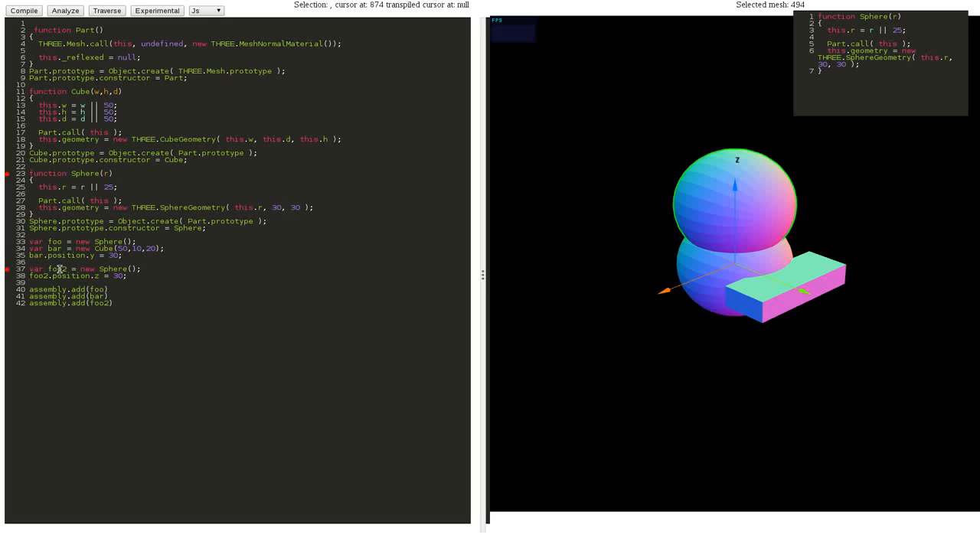
{"action": "double_click", "coordinate": [81, 174]}
{"action": "left_click", "coordinate": [673, 291]}
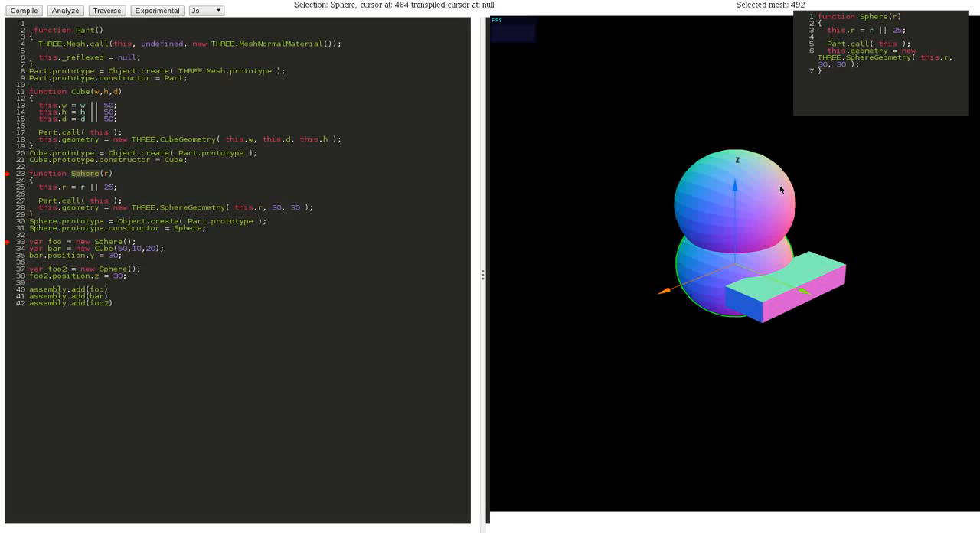
Select the box and the upper sphere in the 3D view to see their Cube and Sphere source
{"action": "left_click", "coordinate": [767, 305]}
{"action": "left_click", "coordinate": [617, 258]}
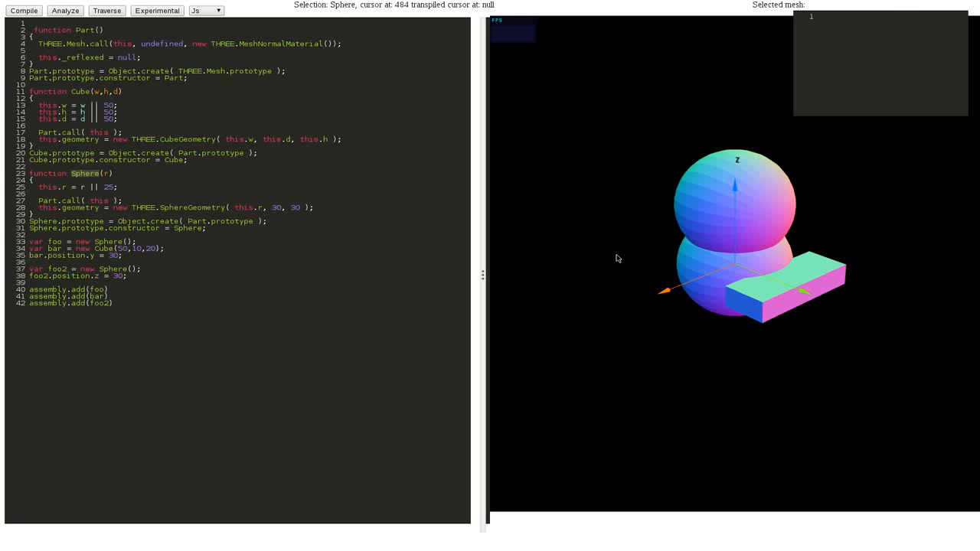
{"action": "left_click", "coordinate": [727, 227]}
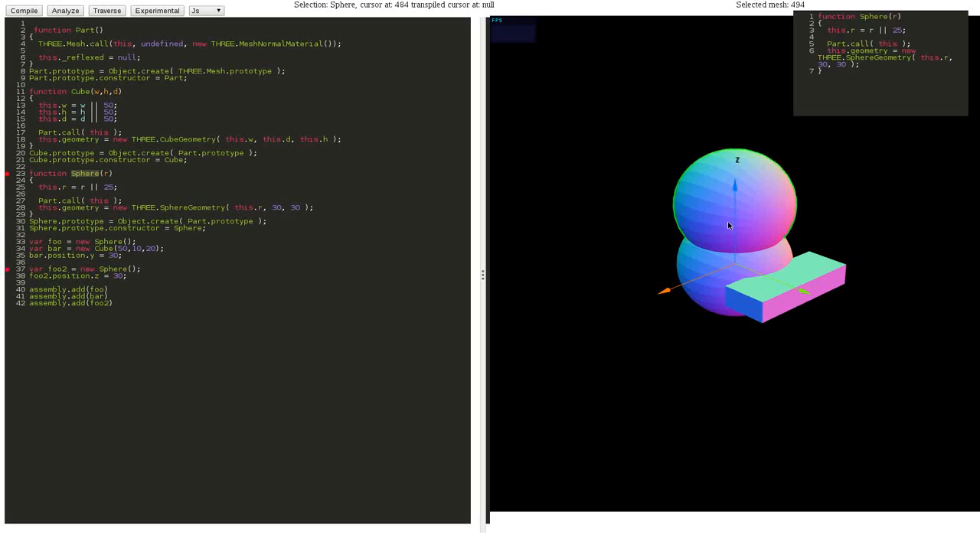
{"action": "left_click", "coordinate": [703, 265]}
{"action": "left_click", "coordinate": [764, 289]}
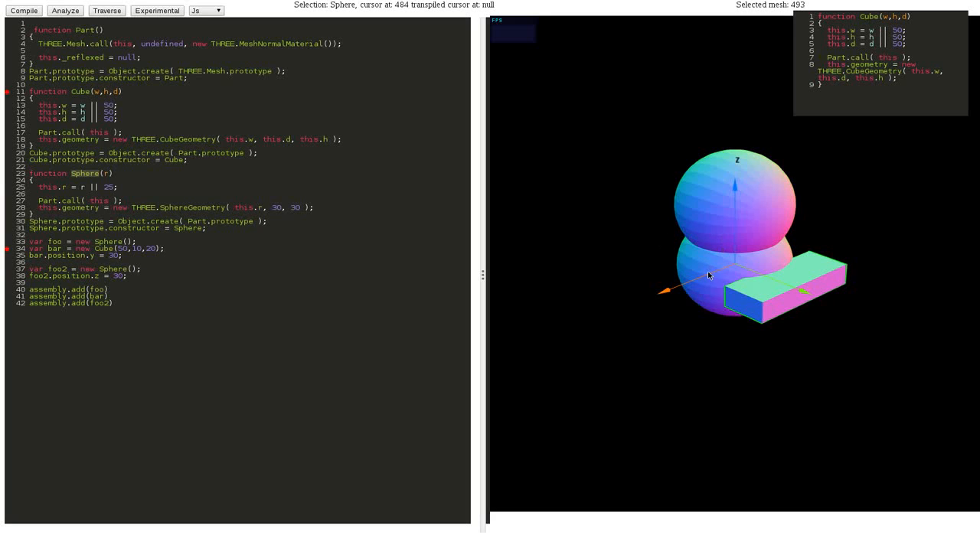
Select each sphere in turn, clear the selection, and place the caret inside the Sphere class body
{"action": "left_click", "coordinate": [693, 218]}
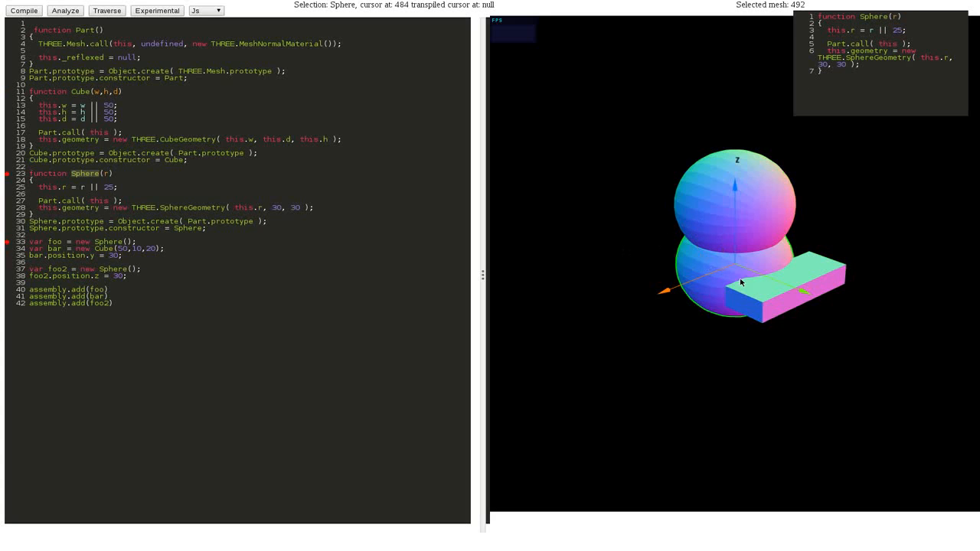
{"action": "left_click", "coordinate": [761, 286]}
{"action": "left_click", "coordinate": [705, 234]}
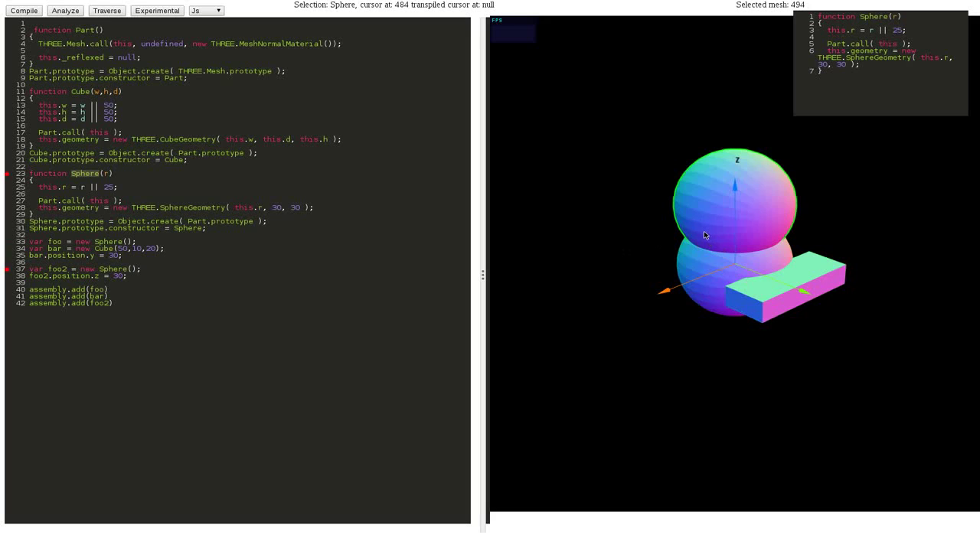
{"action": "left_click", "coordinate": [607, 266]}
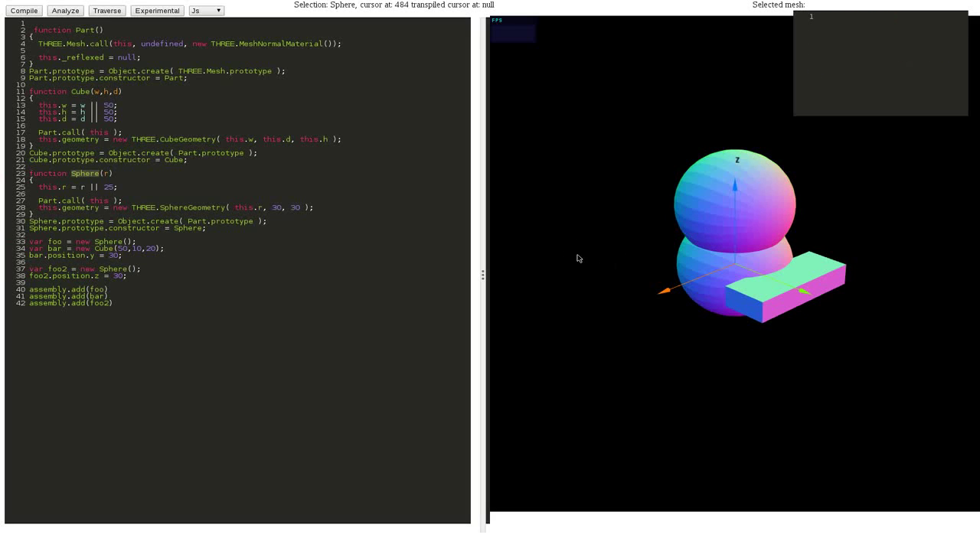
{"action": "left_click", "coordinate": [183, 194]}
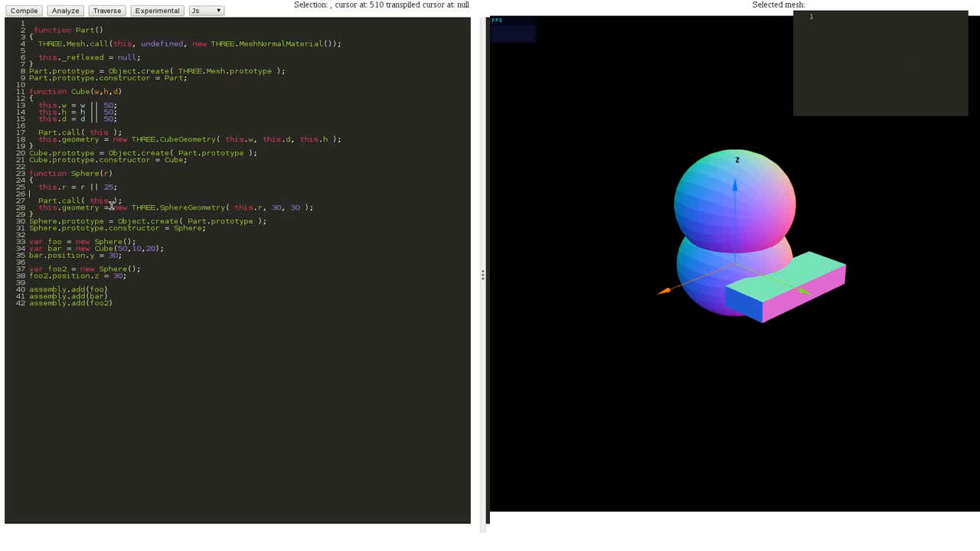
Highlight both spheres from the Sphere class line, clear it, and move through the foo2 lines to the end
{"action": "left_click", "coordinate": [41, 221]}
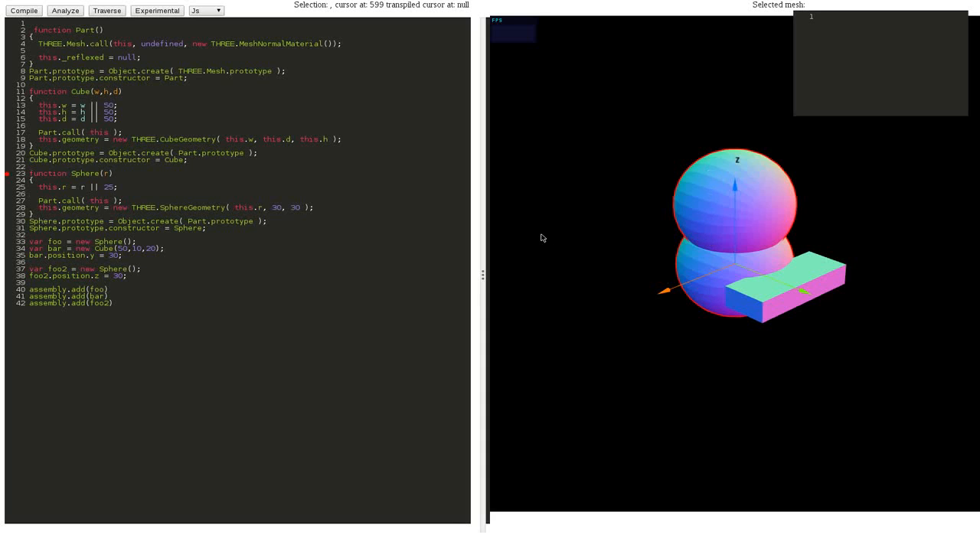
{"action": "mouse_move", "coordinate": [547, 239]}
{"action": "left_mouse_down"}
{"action": "mouse_move", "coordinate": [545, 228]}
{"action": "mouse_move", "coordinate": [544, 243]}
{"action": "left_mouse_up"}
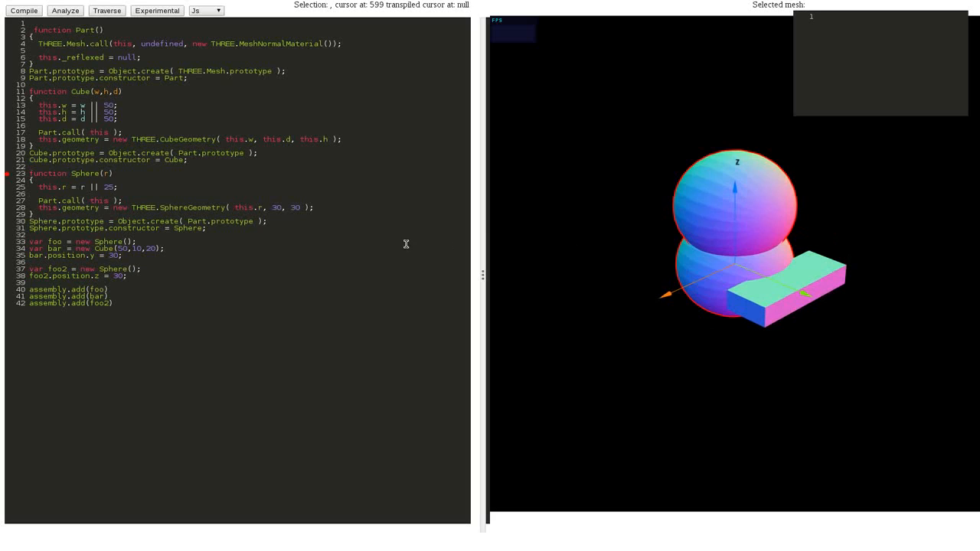
{"action": "left_click", "coordinate": [200, 259]}
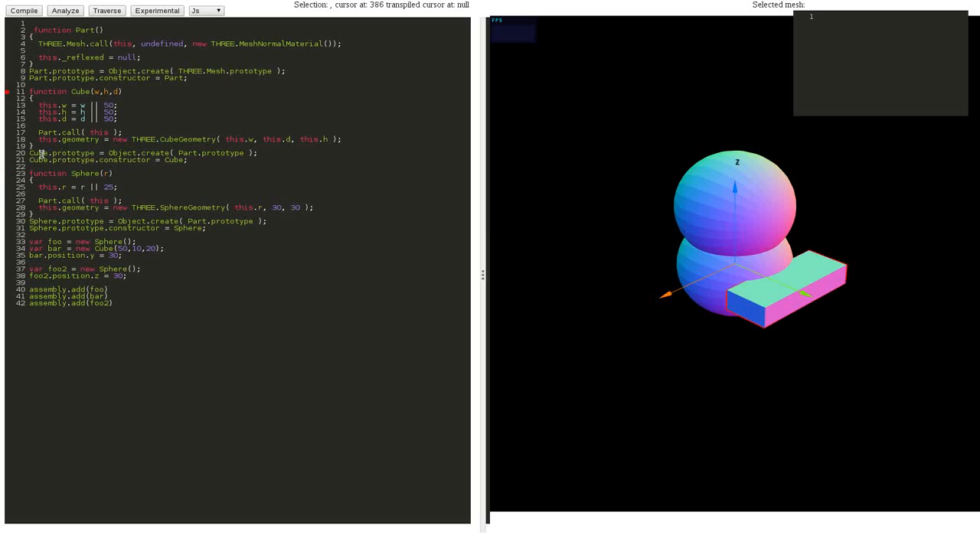
{"action": "left_click", "coordinate": [45, 218]}
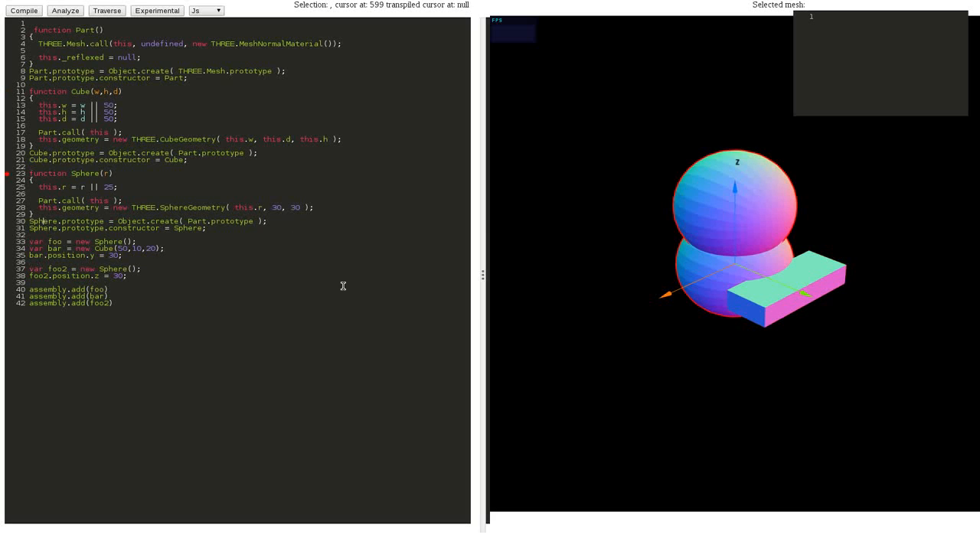
{"action": "left_click", "coordinate": [113, 270]}
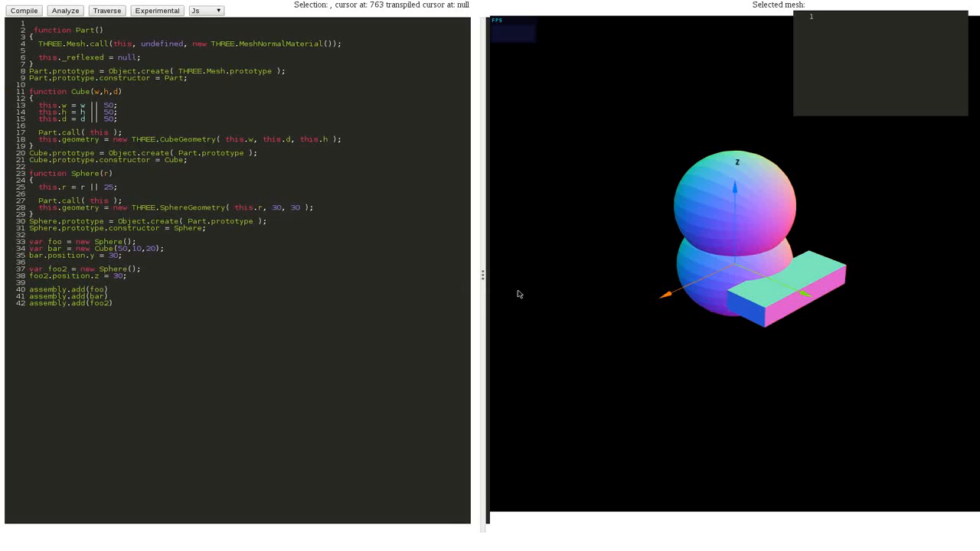
{"action": "left_click", "coordinate": [150, 301]}
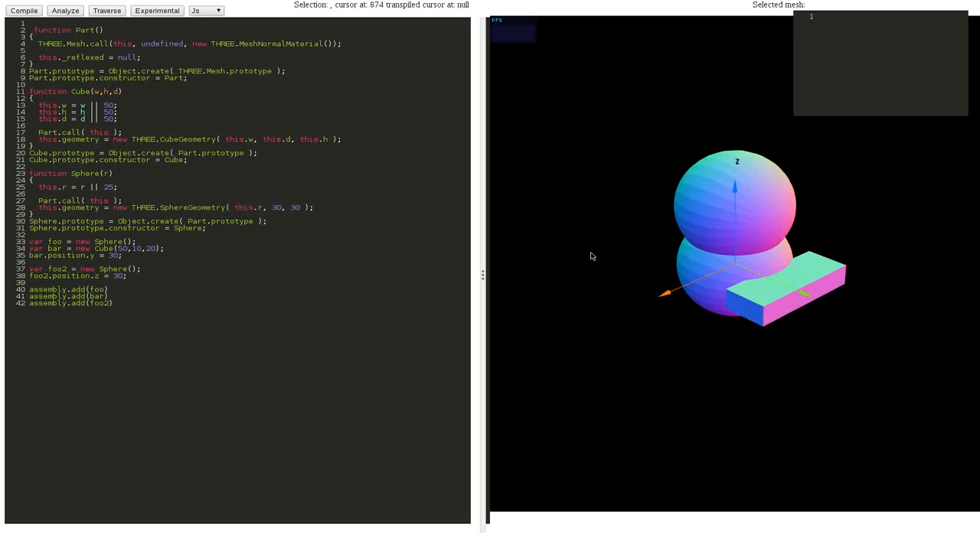
Check which shape each assembly.add line highlights
{"action": "left_click", "coordinate": [98, 299]}
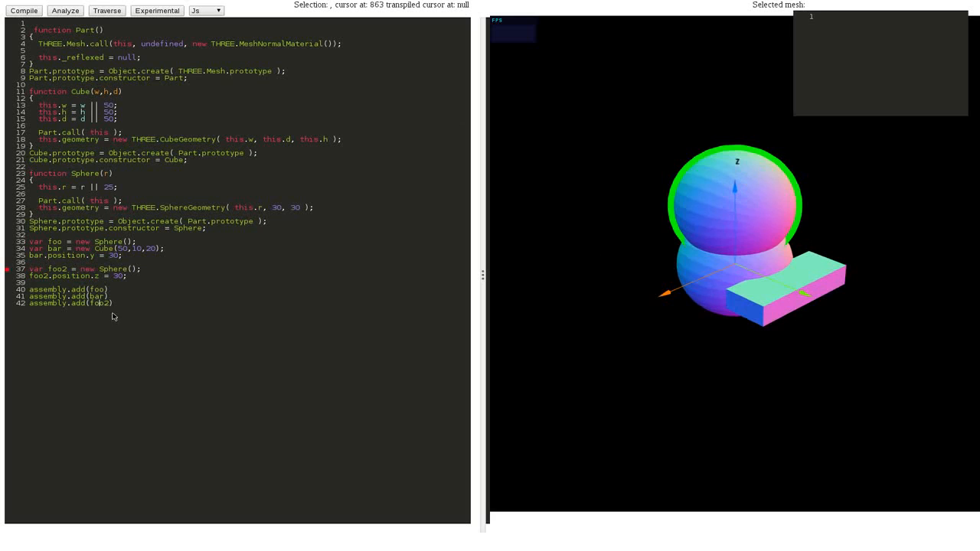
{"action": "left_click", "coordinate": [95, 296]}
{"action": "left_click", "coordinate": [160, 319]}
{"action": "left_click_drag", "start_coordinate": [613, 295], "coordinate": [620, 313]}
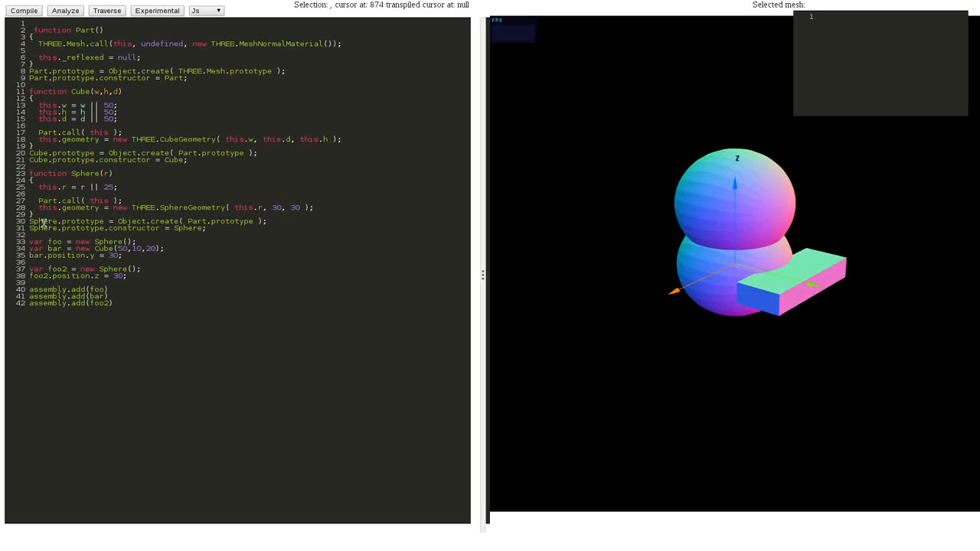
Highlight from the Cube and Part class lines alternately, ending at the box creation line with nothing highlighted
{"action": "left_click", "coordinate": [42, 156]}
{"action": "left_click_drag", "start_coordinate": [660, 350], "coordinate": [634, 371]}
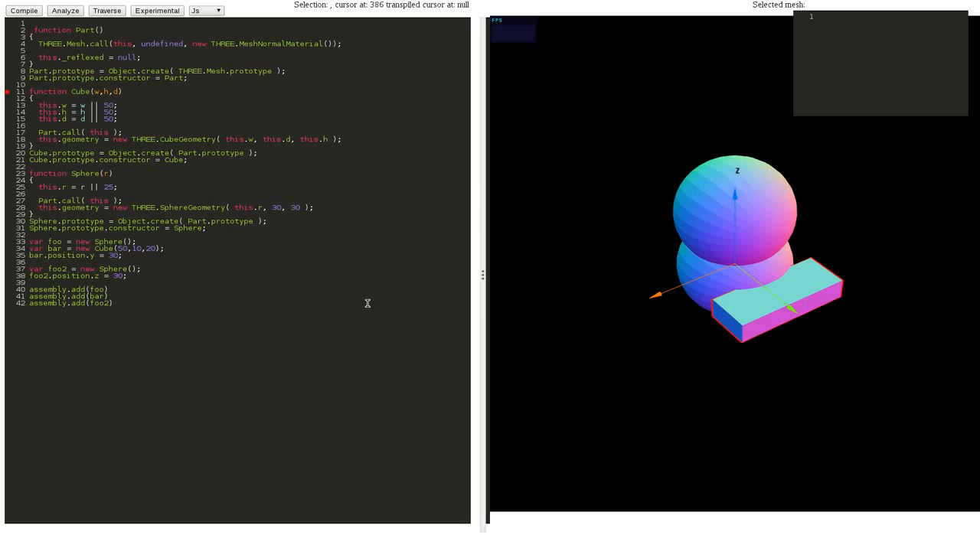
{"action": "left_click", "coordinate": [45, 73]}
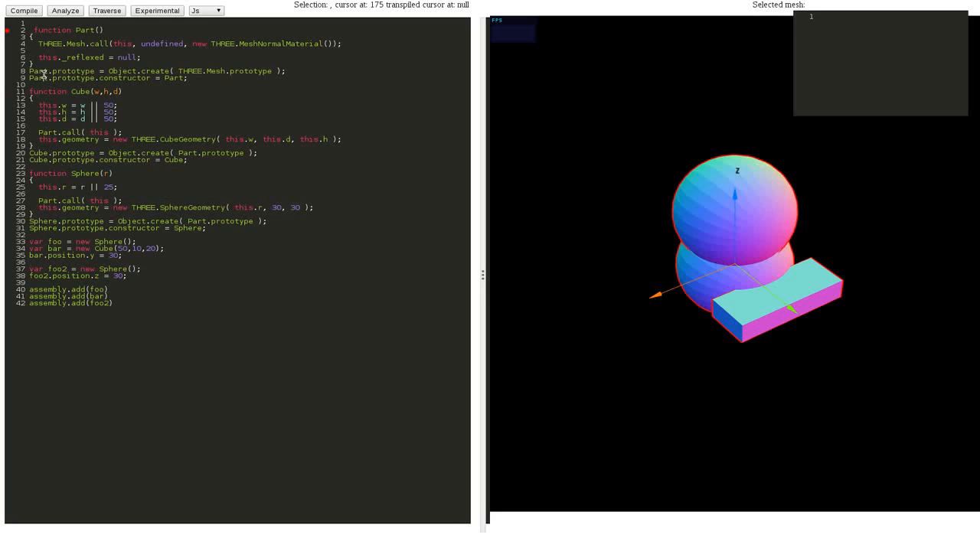
{"action": "left_click", "coordinate": [41, 153]}
{"action": "left_click", "coordinate": [36, 71]}
{"action": "left_click_drag", "start_coordinate": [638, 268], "coordinate": [668, 219]}
{"action": "left_click", "coordinate": [206, 247]}
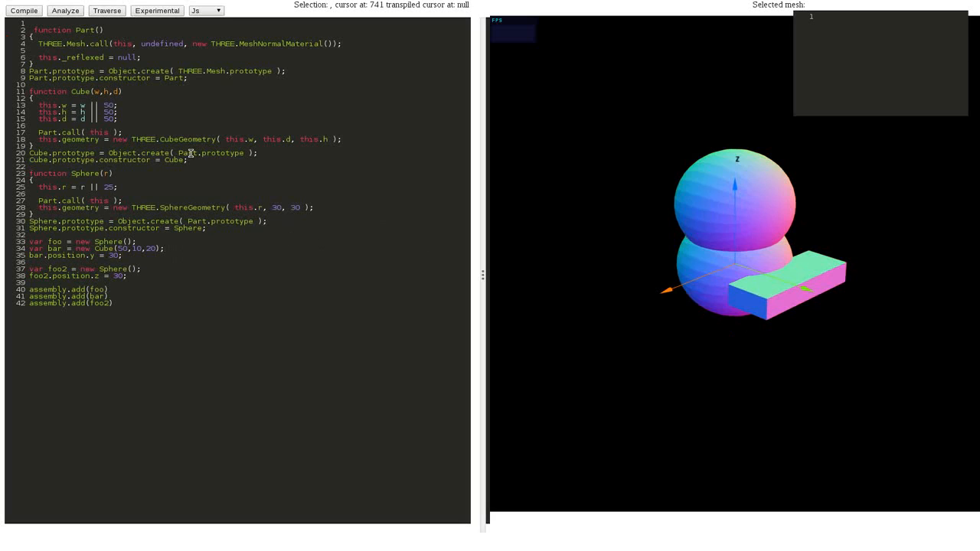
{"action": "scroll", "coordinate": [579, 254], "scroll_direction": "up", "scroll_amount": 2}
{"action": "left_click_drag", "start_coordinate": [579, 254], "coordinate": [600, 252]}
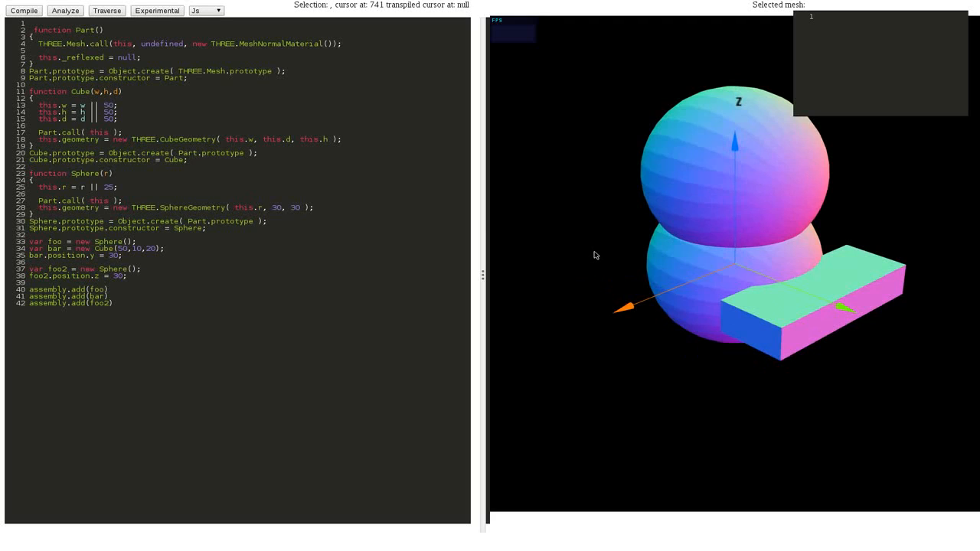
{"action": "scroll", "coordinate": [594, 255], "scroll_direction": "down", "scroll_amount": 2}
{"action": "left_click_drag", "start_coordinate": [634, 259], "coordinate": [547, 252]}
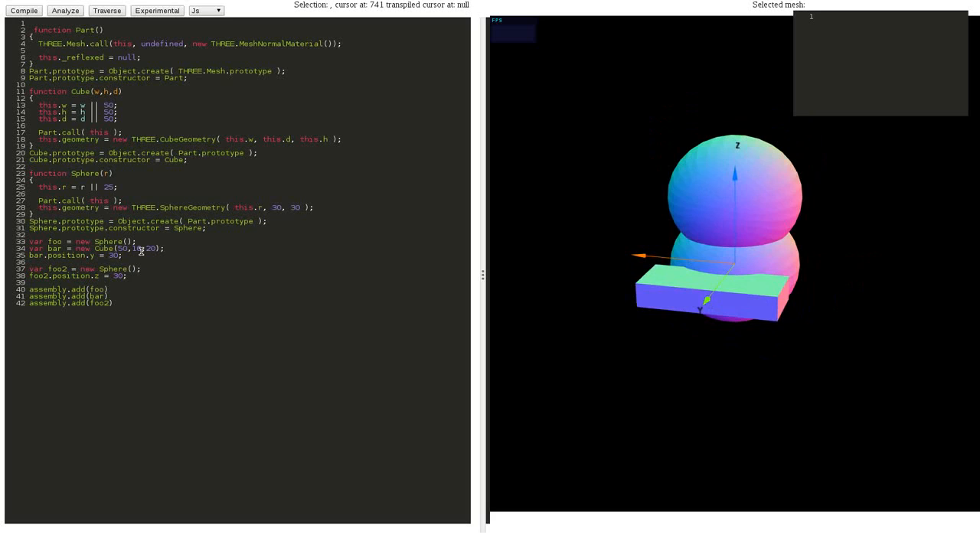
{"action": "left_click", "coordinate": [117, 267]}
{"action": "left_click", "coordinate": [98, 249]}
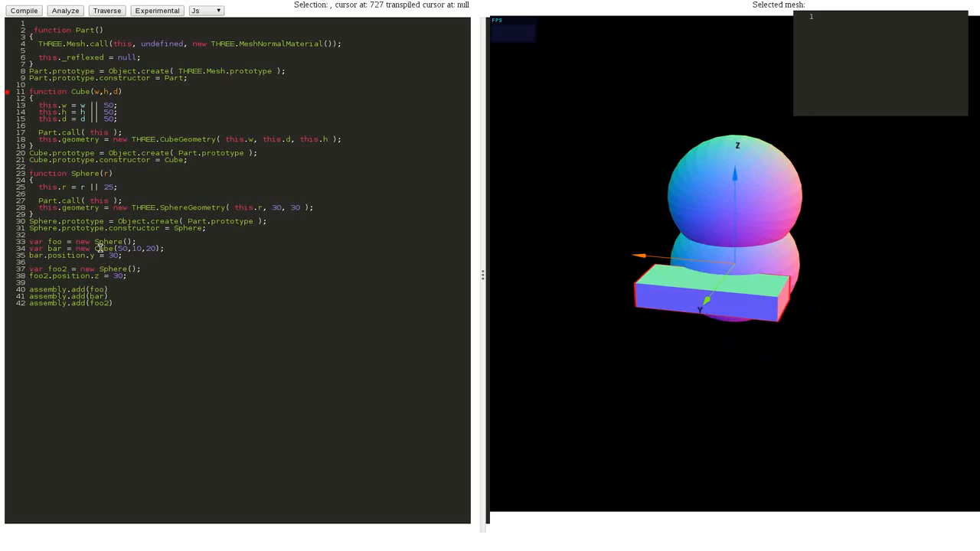
{"action": "double_click", "coordinate": [121, 249]}
{"action": "type", "text": "40"}
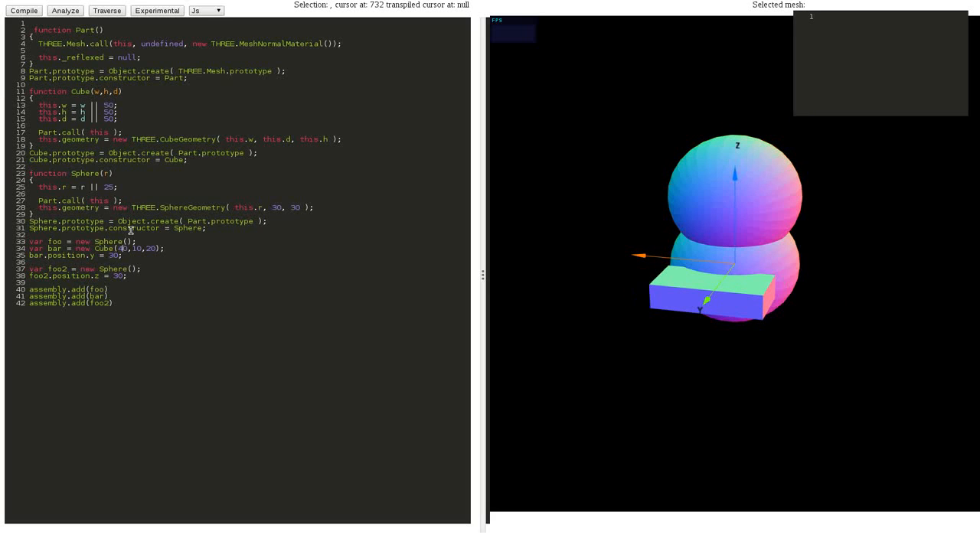
{"action": "left_click", "coordinate": [107, 250]}
{"action": "left_click_drag", "start_coordinate": [537, 222], "coordinate": [595, 229]}
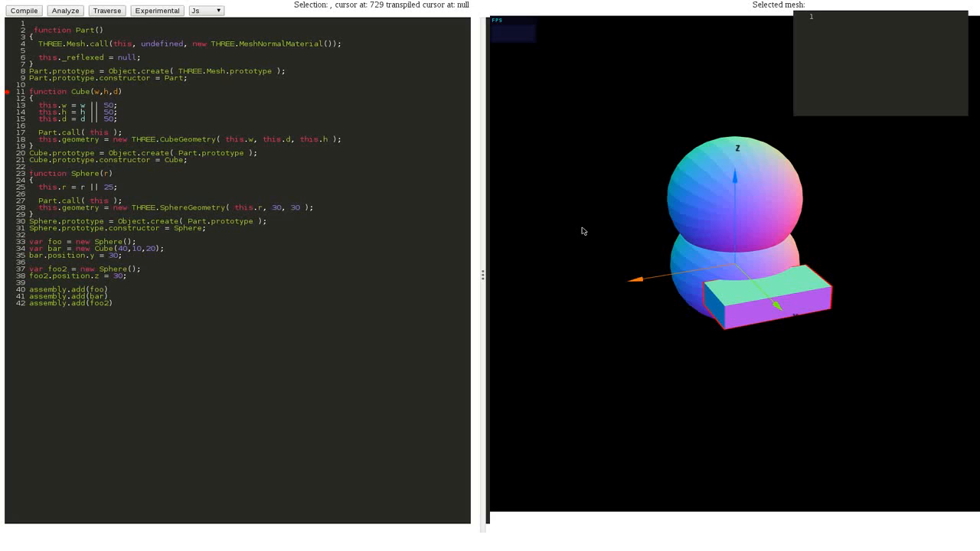
{"action": "key", "text": "F12"}
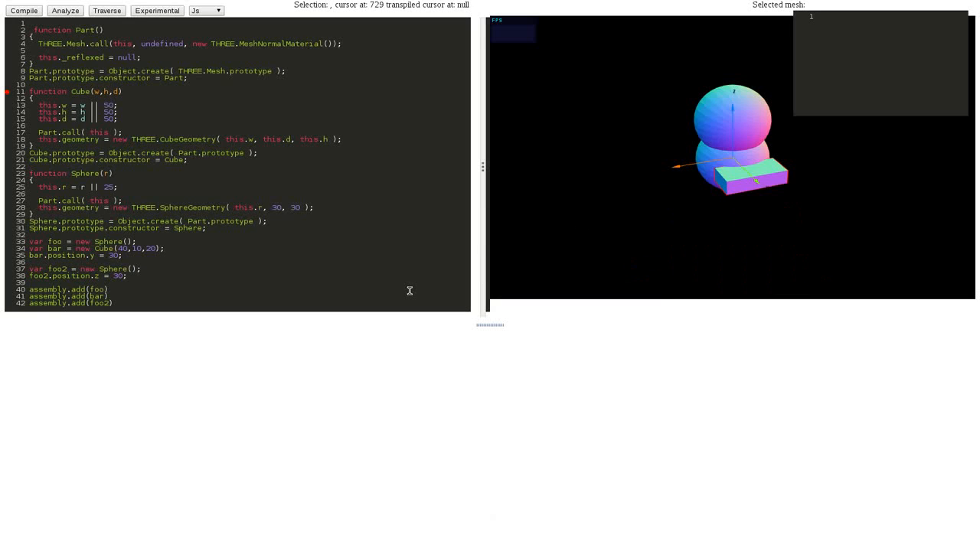
{"action": "mouse_move", "coordinate": [497, 328]}
{"action": "left_mouse_down"}
{"action": "mouse_move", "coordinate": [478, 484]}
{"action": "mouse_move", "coordinate": [478, 468]}
{"action": "left_mouse_up"}
{"action": "left_click", "coordinate": [272, 474]}
{"action": "scroll", "coordinate": [398, 509], "scroll_direction": "down", "scroll_amount": 3}
{"action": "scroll", "coordinate": [394, 509], "scroll_direction": "up", "scroll_amount": 3}
{"action": "scroll", "coordinate": [395, 509], "scroll_direction": "up", "scroll_amount": 3}
{"action": "scroll", "coordinate": [394, 509], "scroll_direction": "up", "scroll_amount": 2}
{"action": "scroll", "coordinate": [394, 509], "scroll_direction": "up", "scroll_amount": 2}
{"action": "scroll", "coordinate": [394, 509], "scroll_direction": "down", "scroll_amount": 2}
{"action": "left_click", "coordinate": [972, 474]}
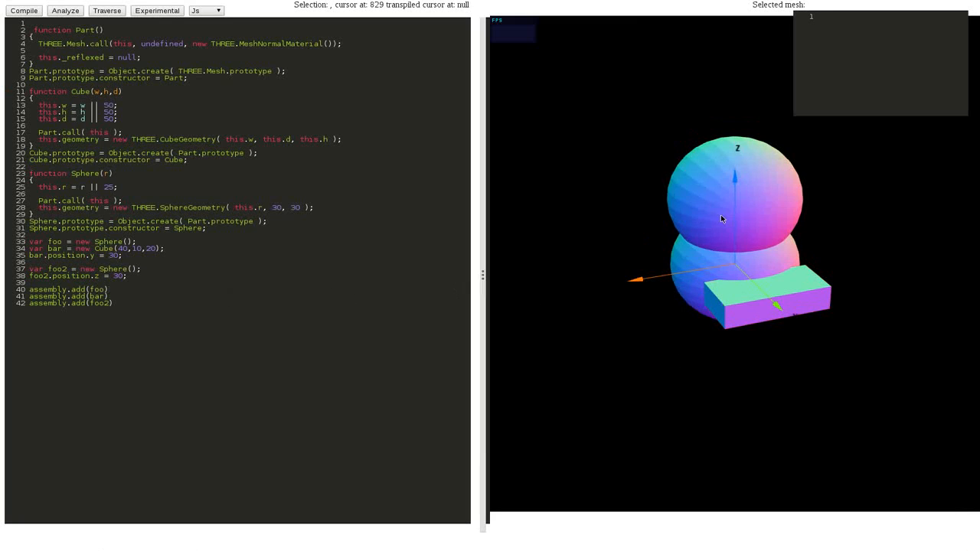
{"action": "left_click", "coordinate": [735, 187]}
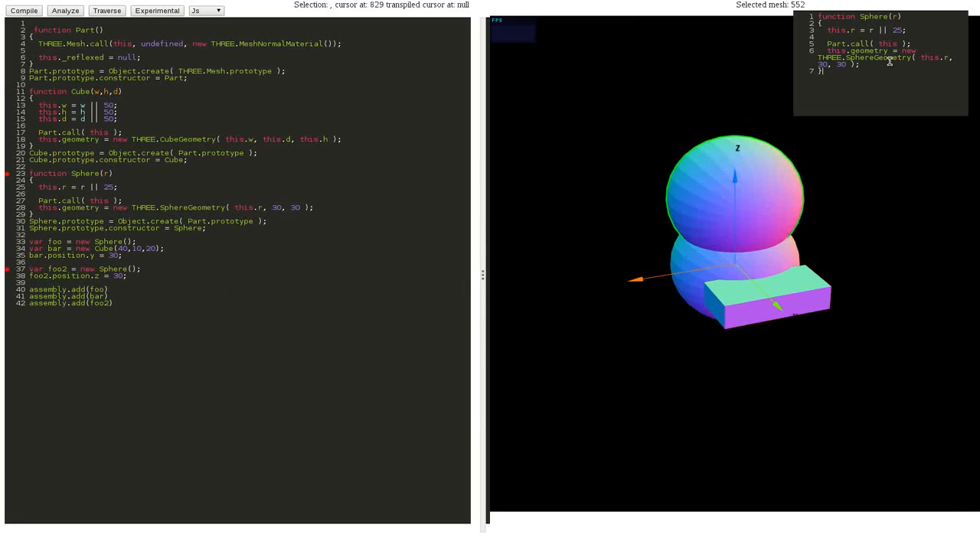
{"action": "left_click", "coordinate": [888, 67]}
{"action": "left_click_drag", "start_coordinate": [681, 260], "coordinate": [636, 264]}
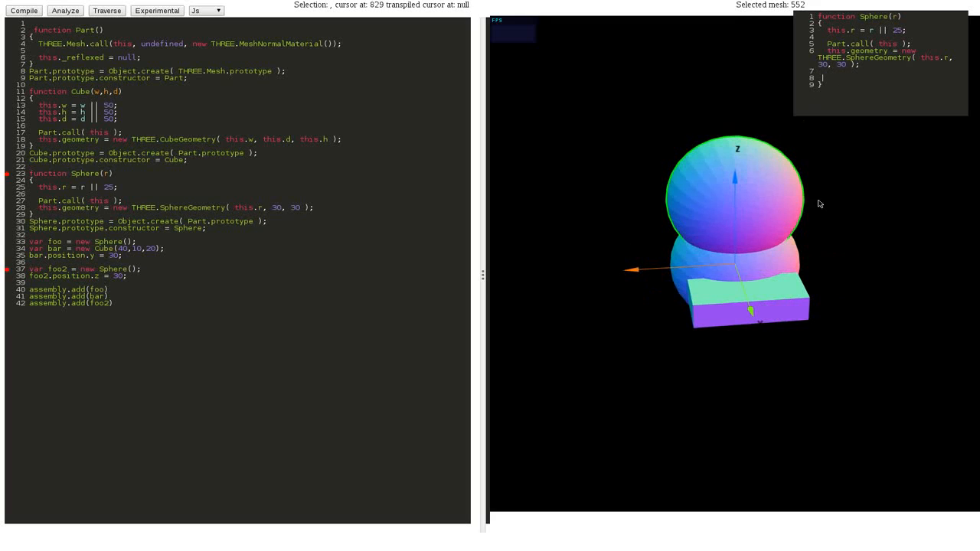
{"action": "mouse_move", "coordinate": [563, 219]}
{"action": "left_mouse_down"}
{"action": "mouse_move", "coordinate": [581, 215]}
{"action": "mouse_move", "coordinate": [593, 226]}
{"action": "left_mouse_up"}
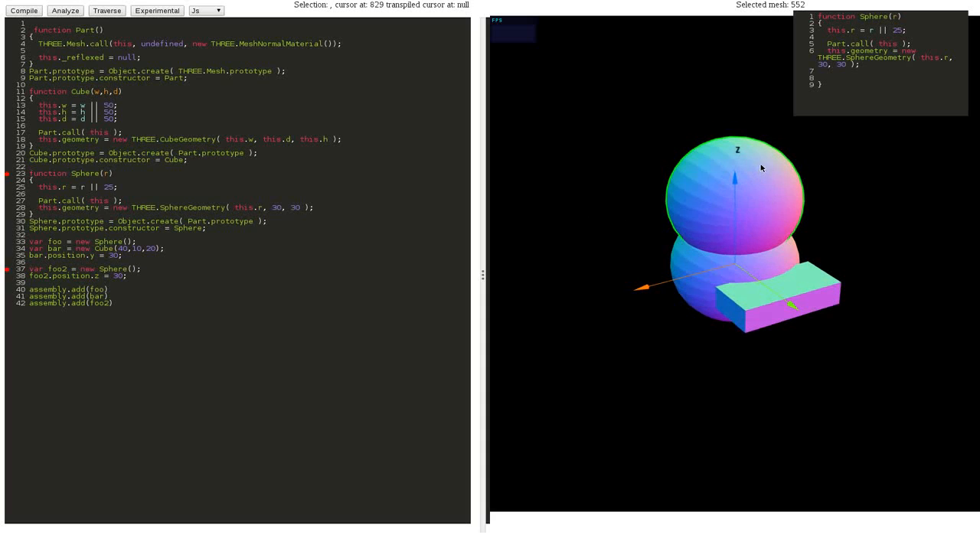
{"action": "key", "text": "F11"}
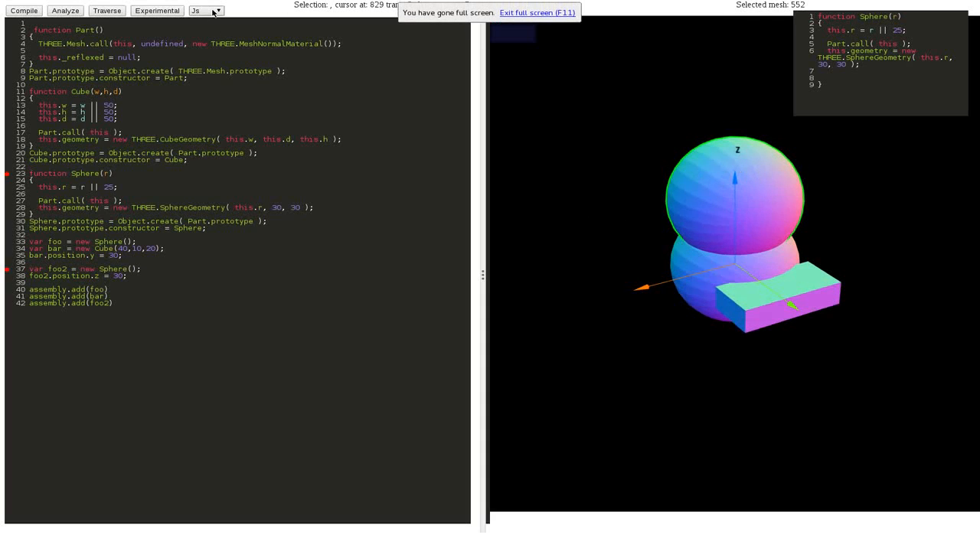
{"action": "left_click", "coordinate": [214, 11]}
{"action": "left_click", "coordinate": [213, 11]}
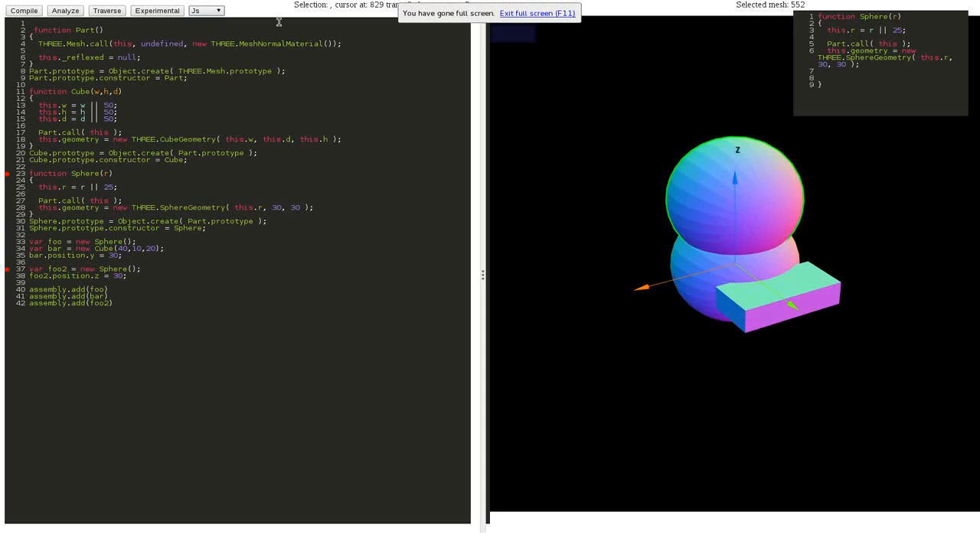
{"action": "left_click", "coordinate": [878, 270]}
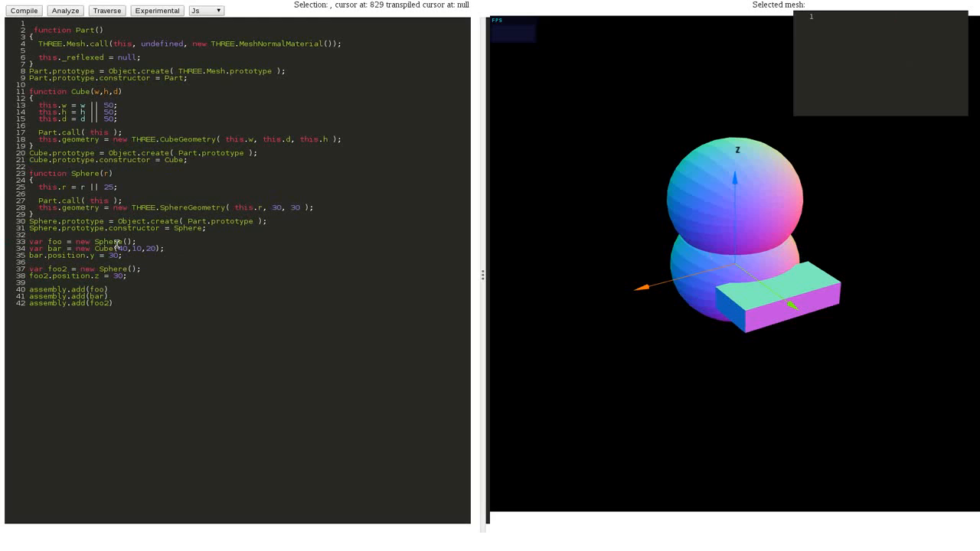
Copy the bar line below as 'var bar2 = new Cube(1000,10,20);', renaming it and editing its width
{"action": "left_click", "coordinate": [38, 160]}
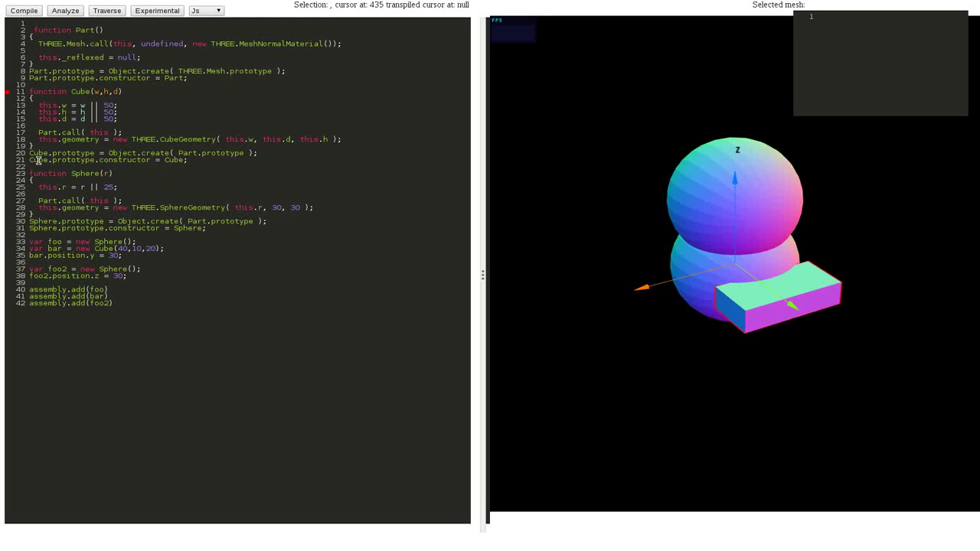
{"action": "left_click", "coordinate": [188, 247]}
{"action": "left_click_drag", "start_coordinate": [165, 248], "coordinate": [30, 248]}
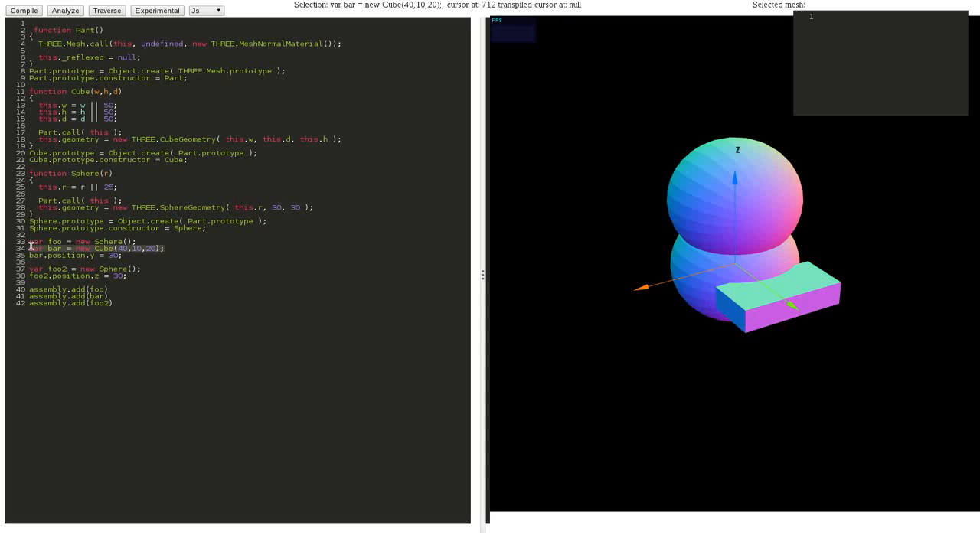
{"action": "left_click", "coordinate": [153, 260]}
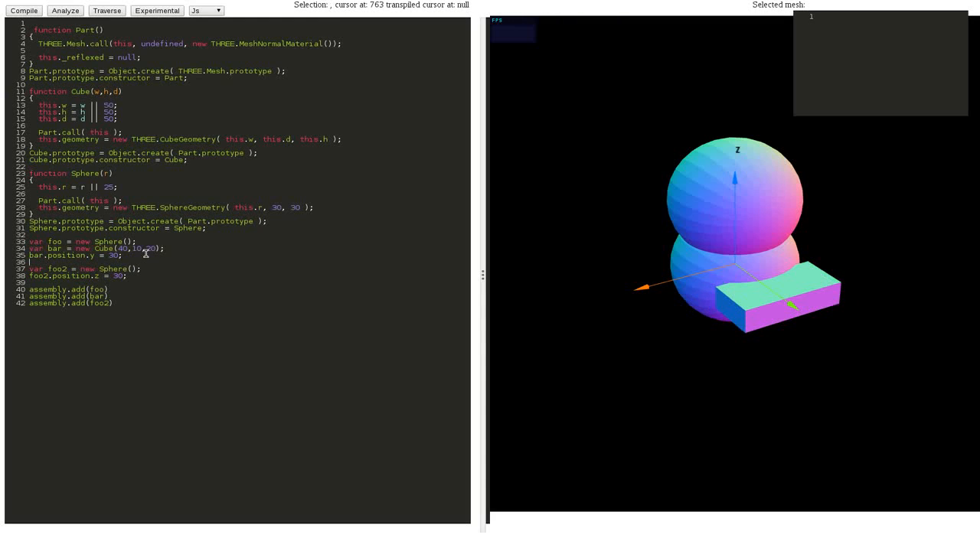
{"action": "key", "text": "Return"}
{"action": "key", "text": "Return"}
{"action": "type", "text": "var bar = new Cube(40,10,20);"}
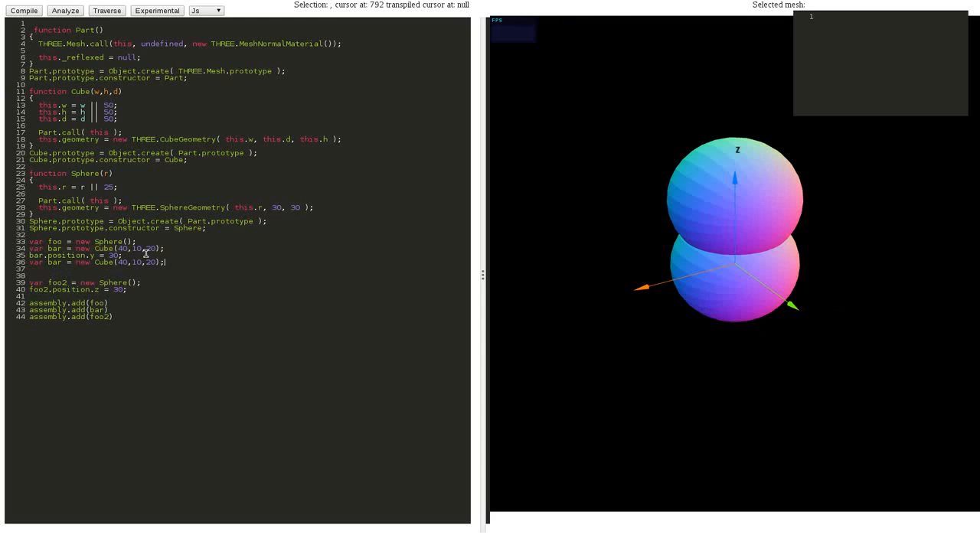
{"action": "left_click", "coordinate": [61, 262]}
{"action": "type", "text": "2"}
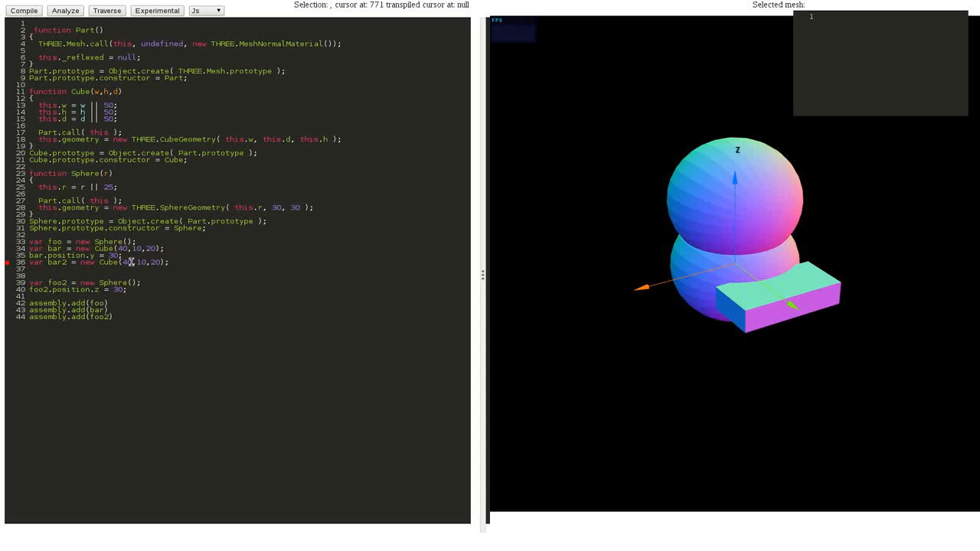
{"action": "left_click", "coordinate": [131, 262]}
{"action": "key", "text": "BackSpace"}
{"action": "type", "text": "000"}
Add assembly.add(bar2), highlight bar and bar2 from their add lines, and return to bar2's width to make it 100
{"action": "left_click_drag", "start_coordinate": [109, 309], "coordinate": [23, 311]}
{"action": "left_click", "coordinate": [129, 314]}
{"action": "key", "text": "Return"}
{"action": "type", "text": "assembly.add(bar)"}
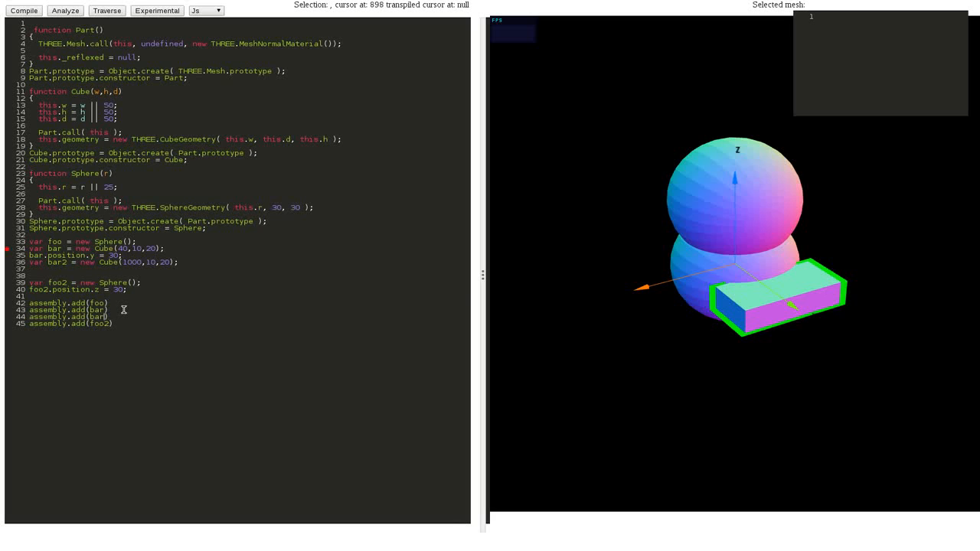
{"action": "type", "text": "2"}
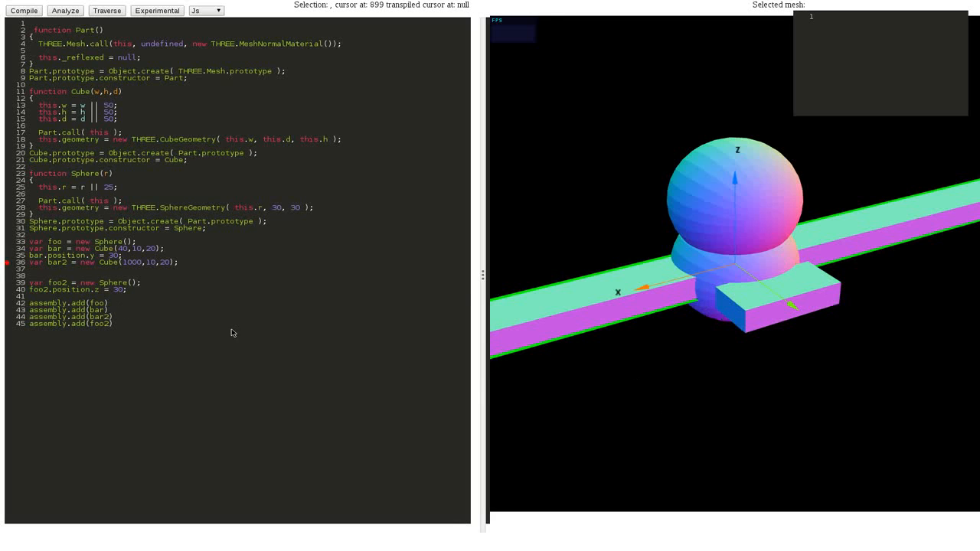
{"action": "left_click", "coordinate": [99, 310]}
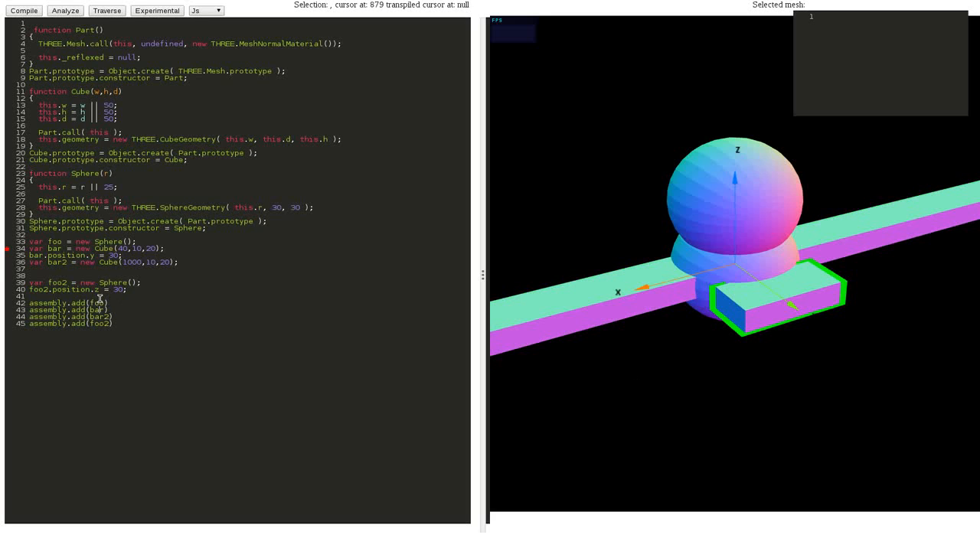
{"action": "left_click", "coordinate": [99, 316]}
{"action": "scroll", "coordinate": [685, 404], "scroll_direction": "down", "scroll_amount": 3}
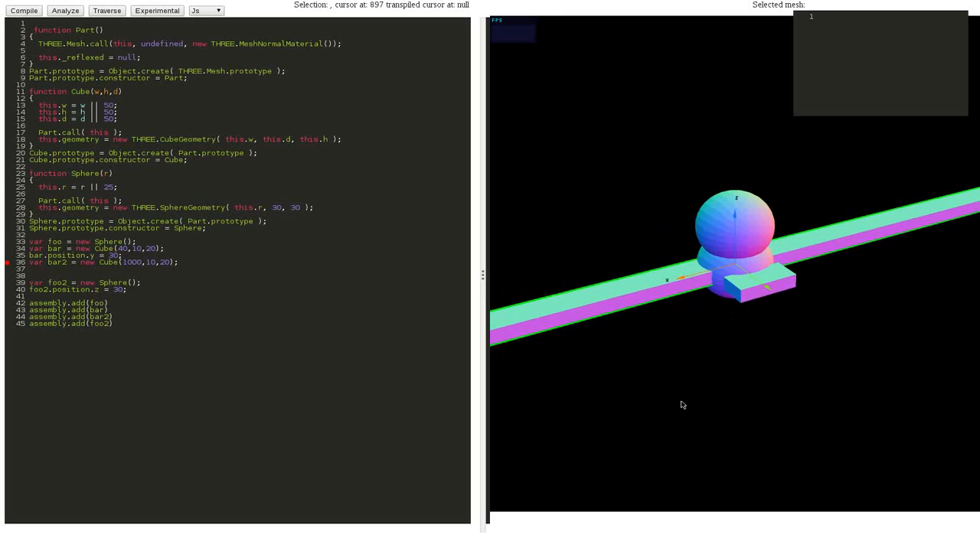
{"action": "scroll", "coordinate": [677, 403], "scroll_direction": "down", "scroll_amount": 2}
{"action": "mouse_move", "coordinate": [644, 262]}
{"action": "left_mouse_down"}
{"action": "mouse_move", "coordinate": [559, 228]}
{"action": "mouse_move", "coordinate": [498, 338]}
{"action": "mouse_move", "coordinate": [536, 271]}
{"action": "left_mouse_up"}
{"action": "left_click", "coordinate": [145, 263]}
{"action": "key", "text": "BackSpace"}
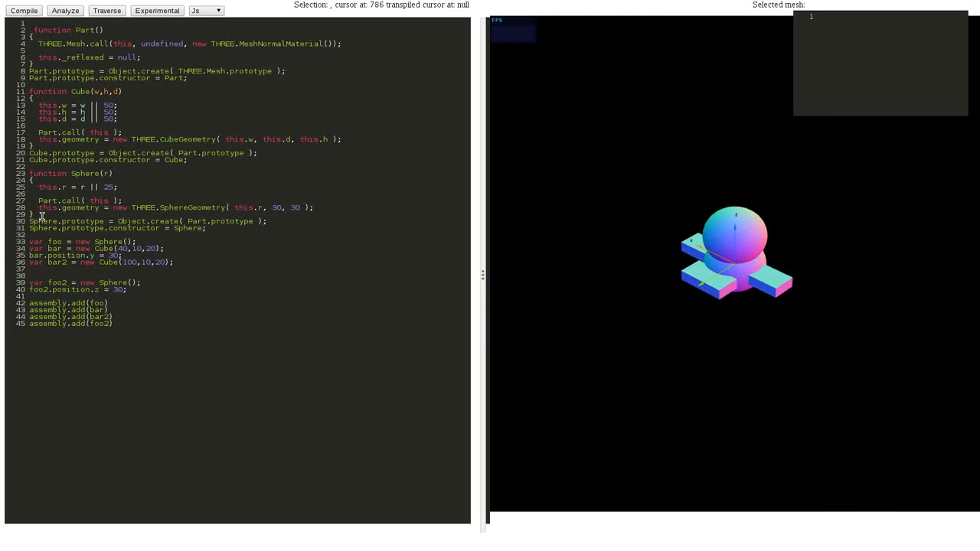
{"action": "left_click", "coordinate": [42, 216]}
{"action": "scroll", "coordinate": [712, 356], "scroll_direction": "up", "scroll_amount": 3}
{"action": "mouse_move", "coordinate": [739, 378]}
{"action": "left_mouse_down"}
{"action": "mouse_move", "coordinate": [703, 387]}
{"action": "mouse_move", "coordinate": [728, 390]}
{"action": "mouse_move", "coordinate": [654, 386]}
{"action": "left_mouse_up"}
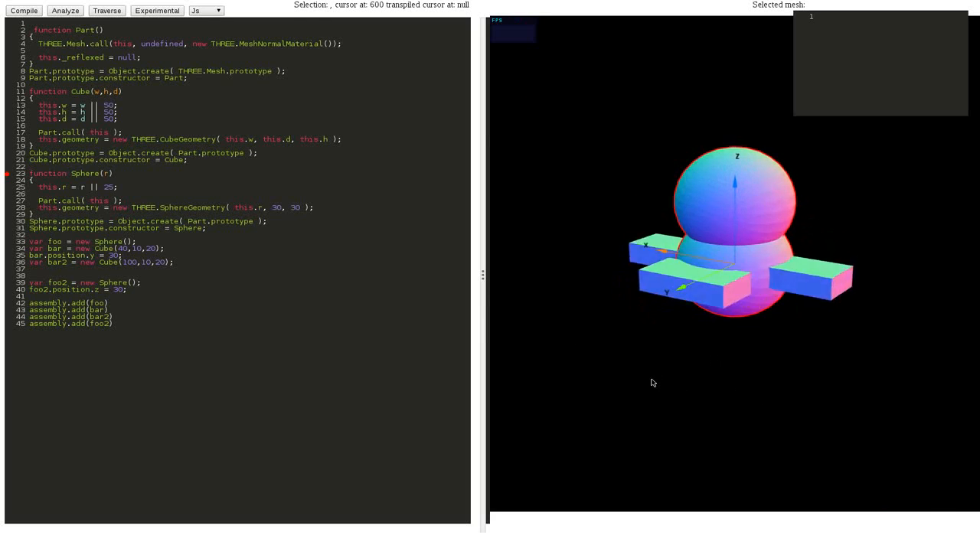
{"action": "scroll", "coordinate": [654, 386], "scroll_direction": "up", "scroll_amount": 2}
{"action": "scroll", "coordinate": [654, 386], "scroll_direction": "up", "scroll_amount": 1}
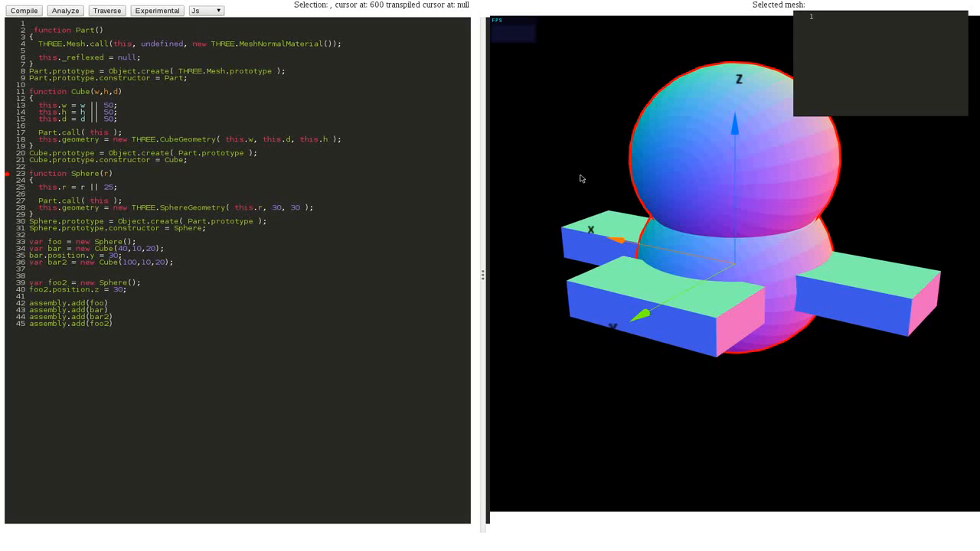
{"action": "scroll", "coordinate": [582, 179], "scroll_direction": "down", "scroll_amount": 1}
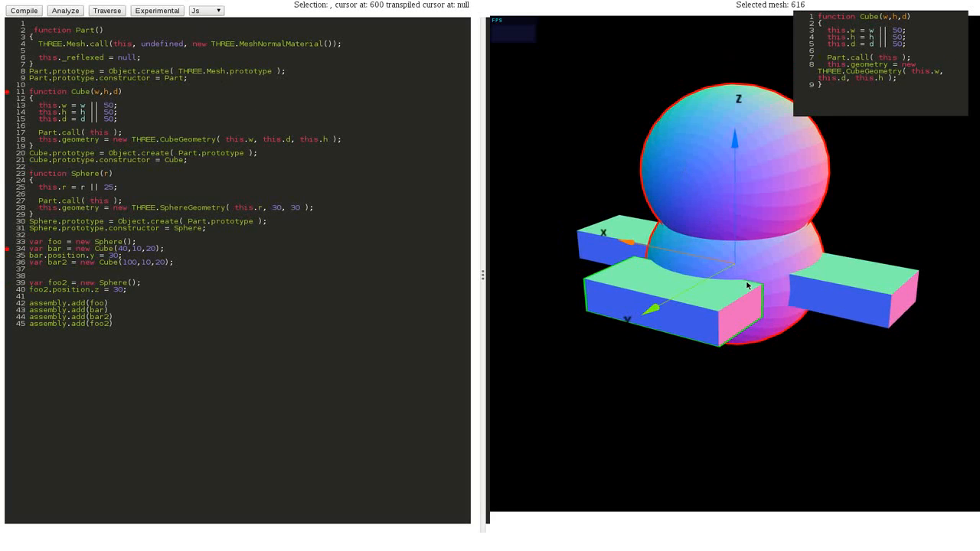